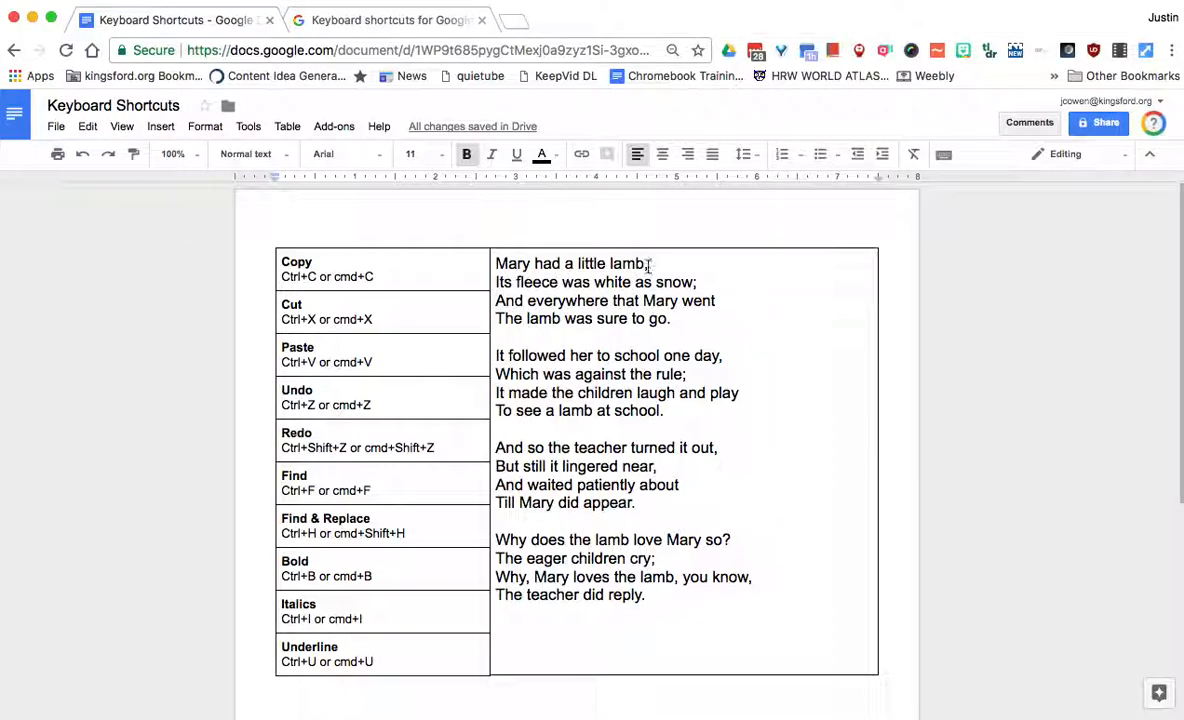
Copy the poem's first line and paste it on new lines below the poem
{"action": "left_click_drag", "start_coordinate": [650, 263], "coordinate": [465, 245]}
{"action": "key", "text": "super+c"}
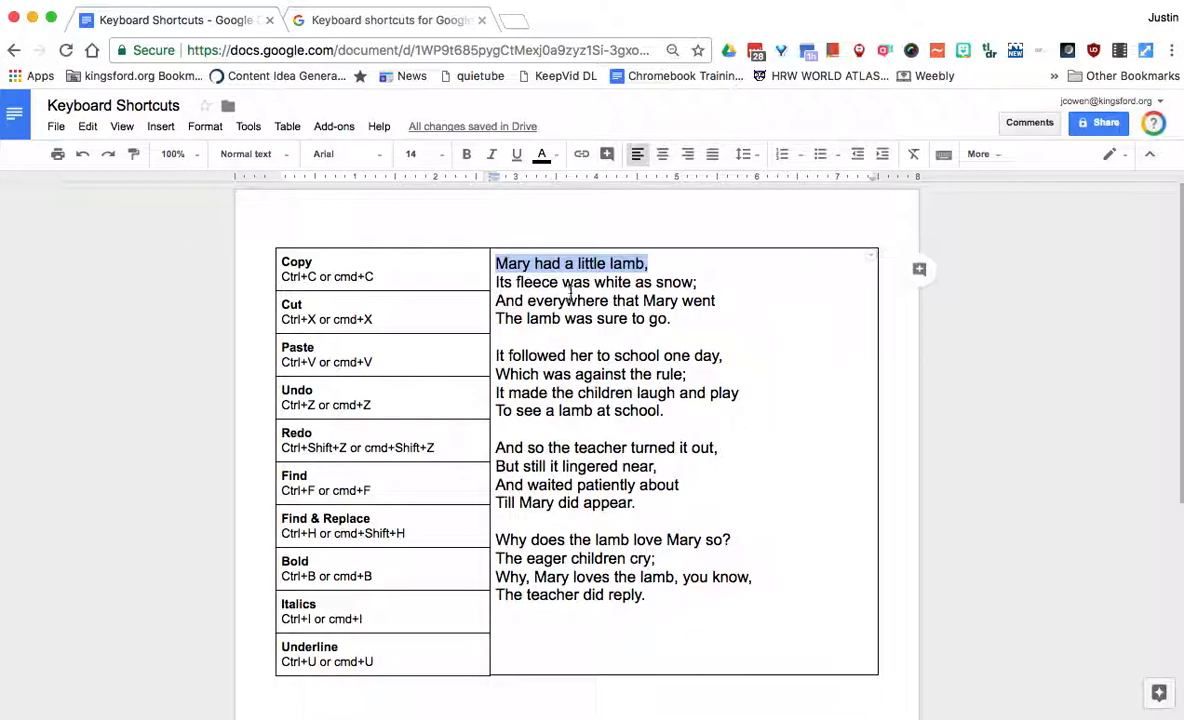
{"action": "left_click", "coordinate": [679, 600]}
{"action": "key", "text": "Return"}
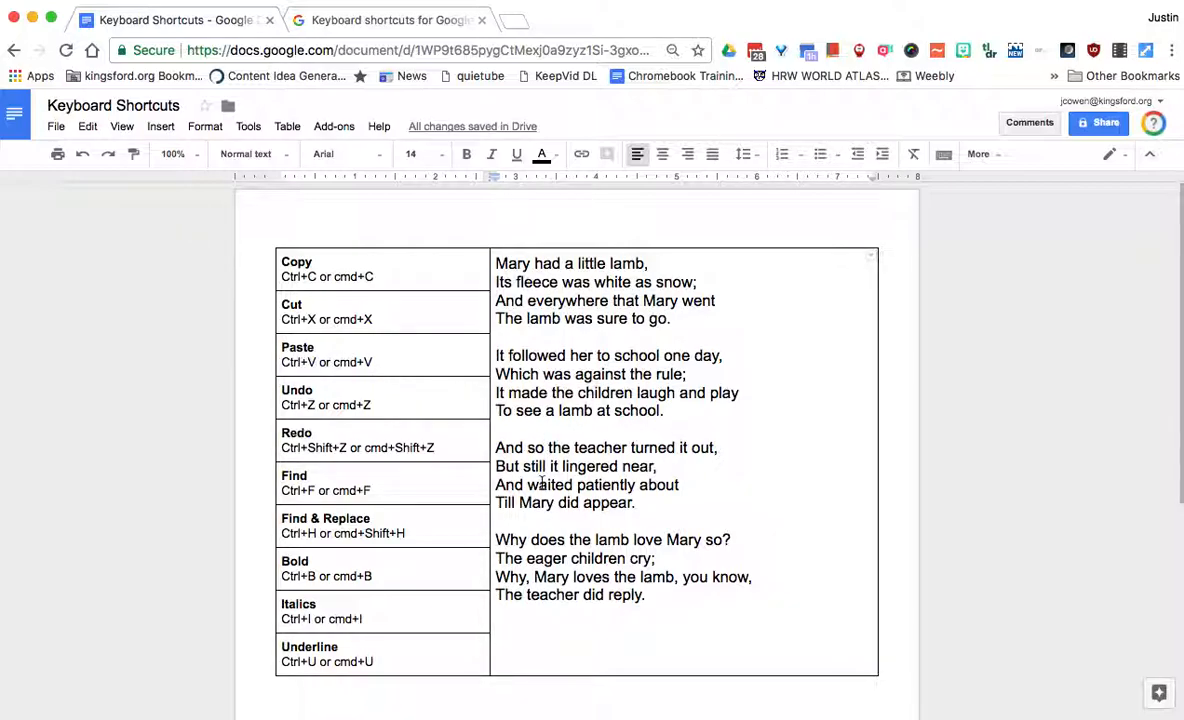
{"action": "key", "text": "super+v"}
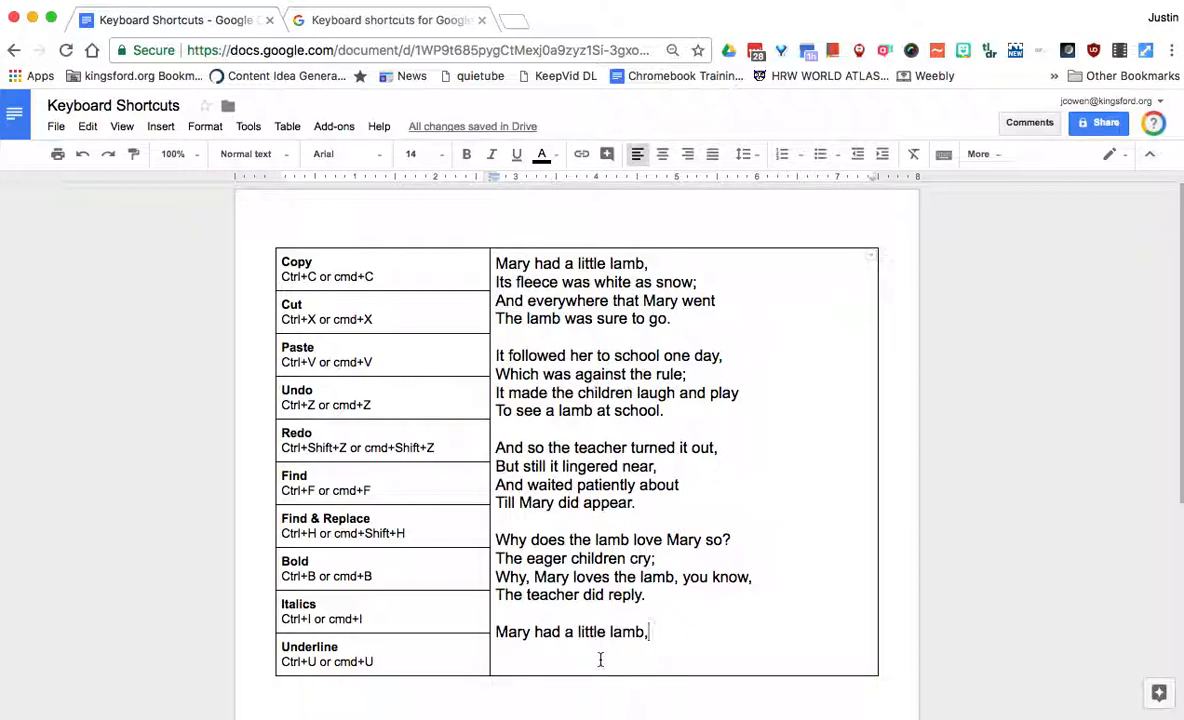
{"action": "key", "text": "super+v"}
{"action": "key", "text": "super+v"}
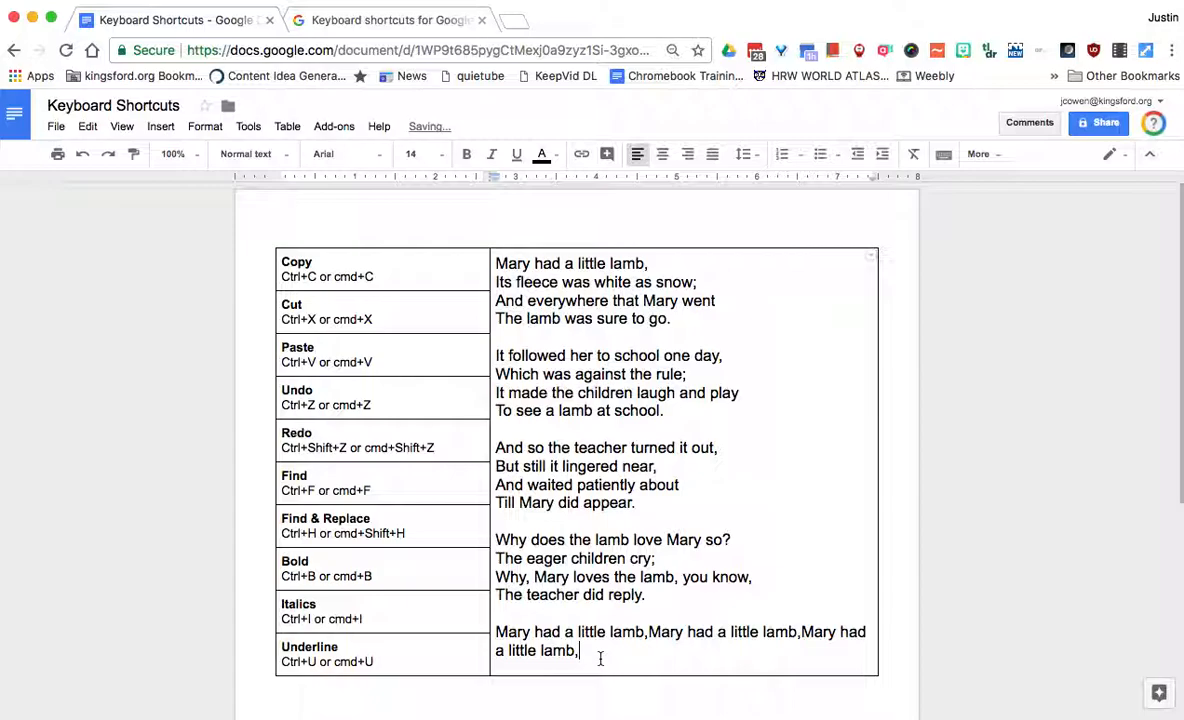
Paste 'The teacher did reply.' below those copies, then cut all the pasted text away
{"action": "left_click_drag", "start_coordinate": [647, 597], "coordinate": [492, 596]}
{"action": "left_click", "coordinate": [608, 650]}
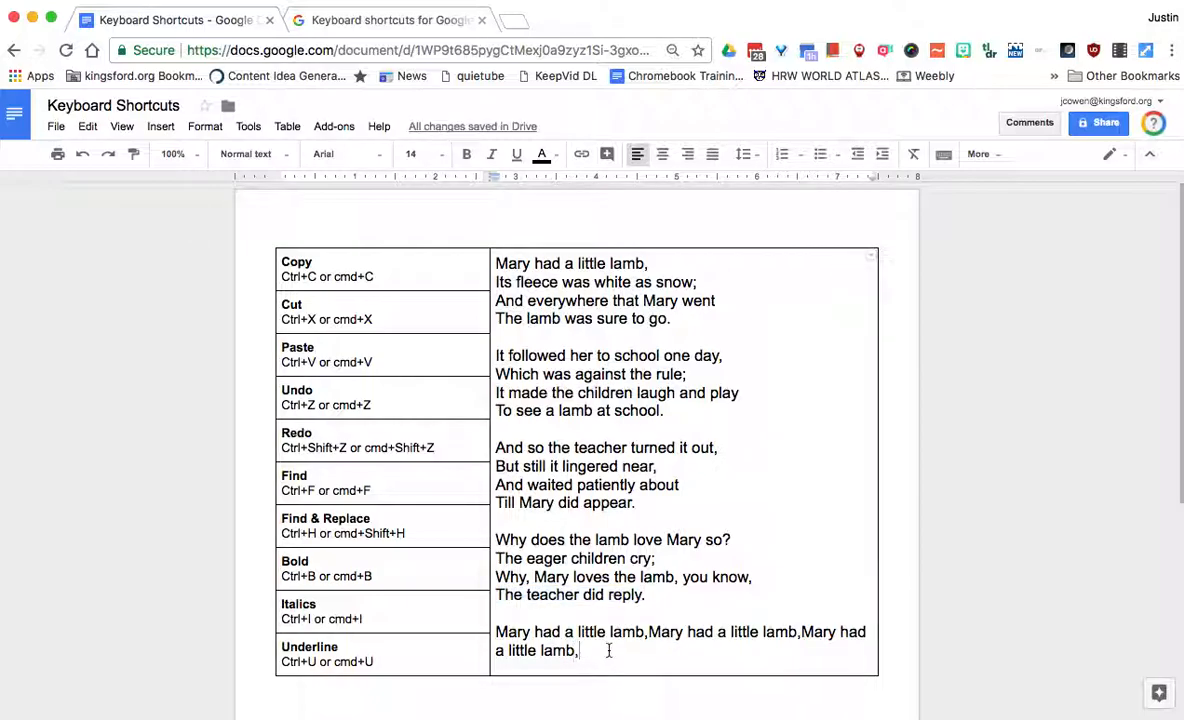
{"action": "type", "text": "The teacher did reply."}
{"action": "type", "text": "The teacher did reply."}
{"action": "type", "text": "The teacher did reply."}
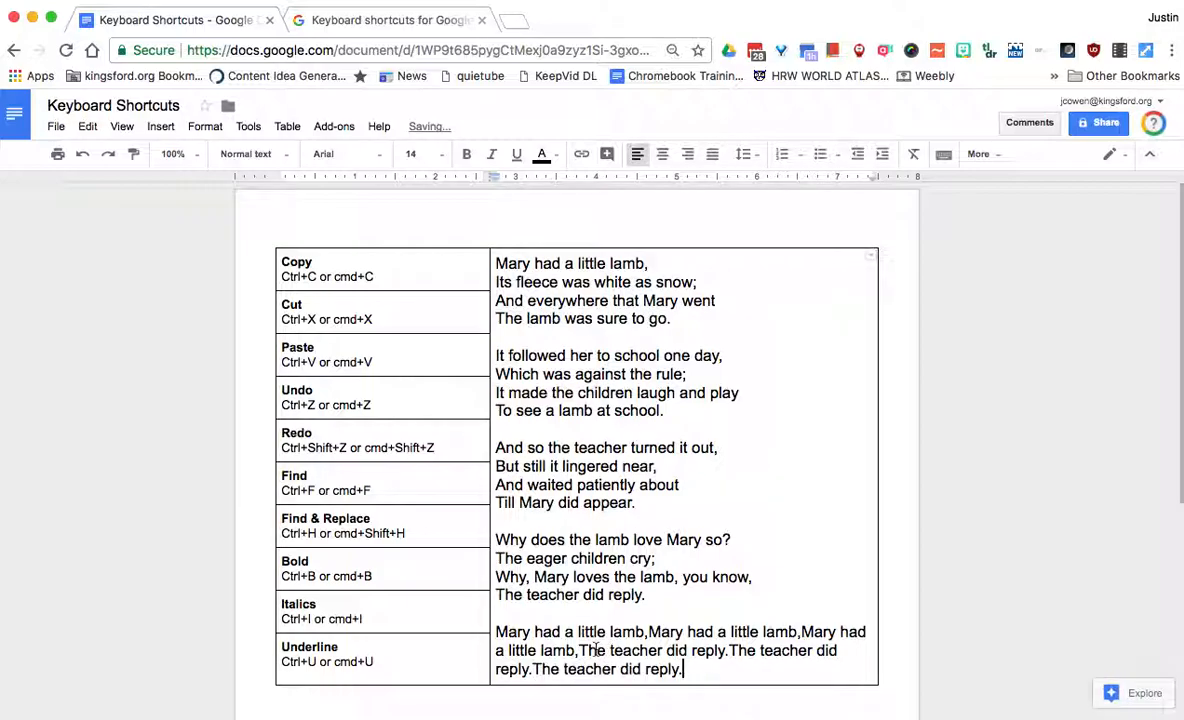
{"action": "left_click_drag", "start_coordinate": [684, 669], "coordinate": [470, 610]}
{"action": "key", "text": "super+x"}
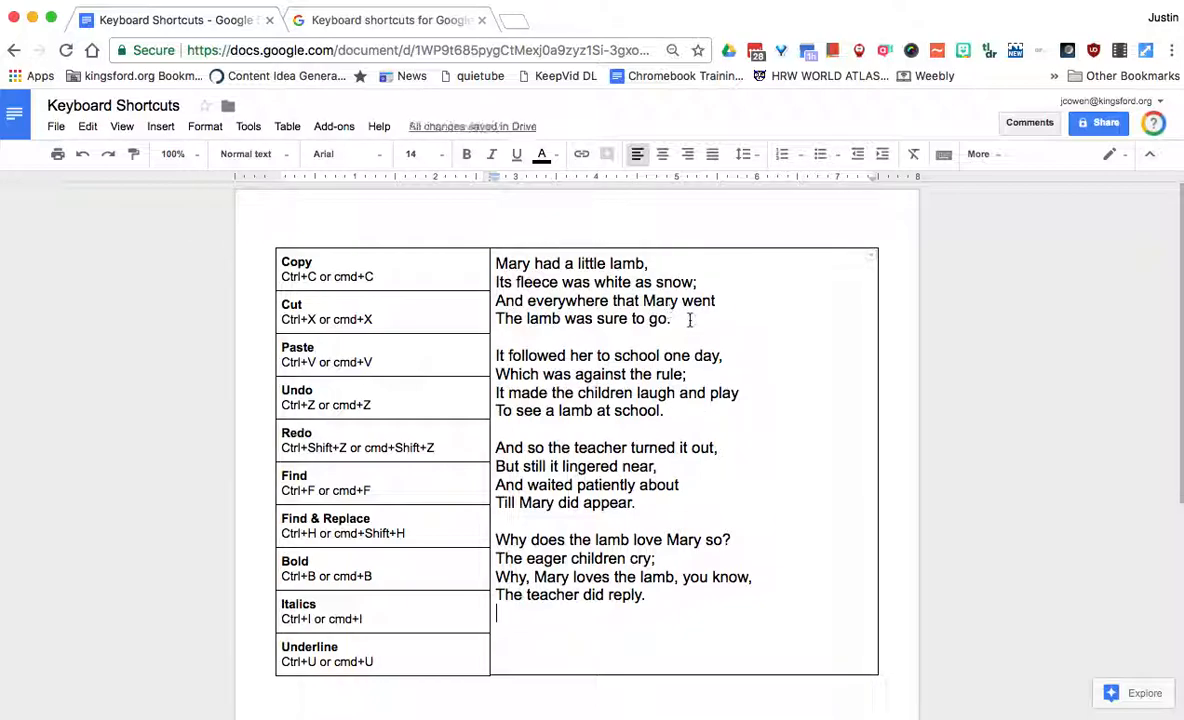
{"action": "left_click_drag", "start_coordinate": [689, 319], "coordinate": [493, 263]}
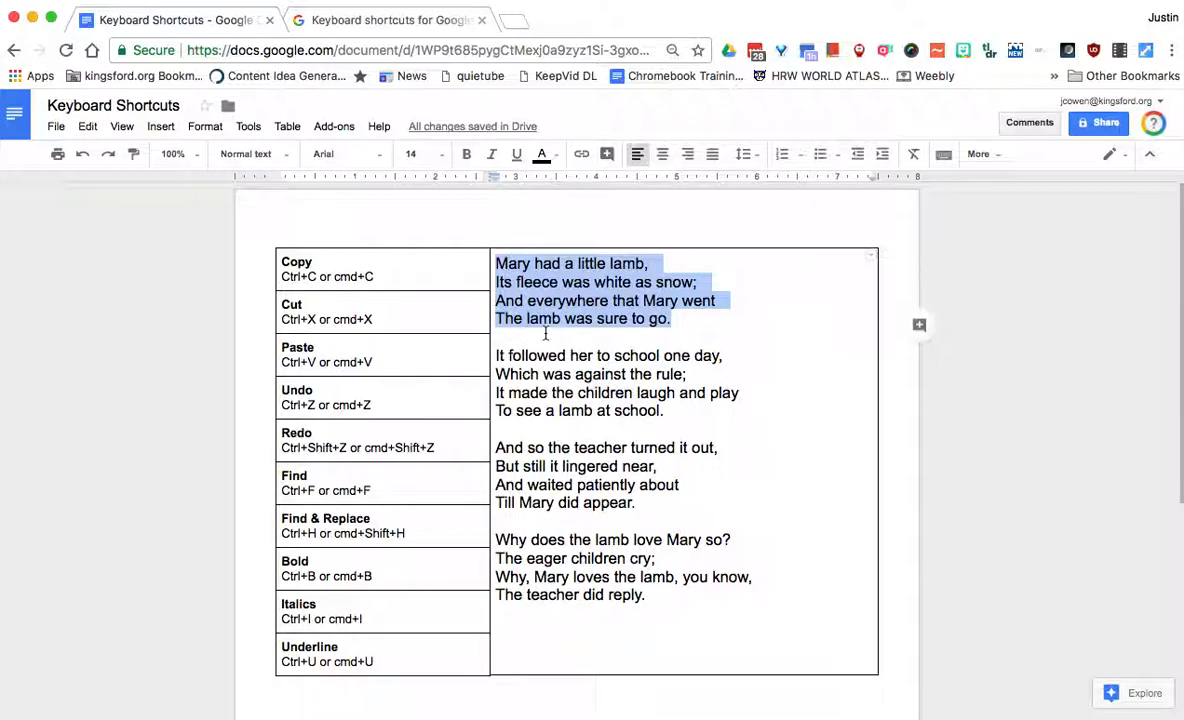
{"action": "key", "text": "super+x"}
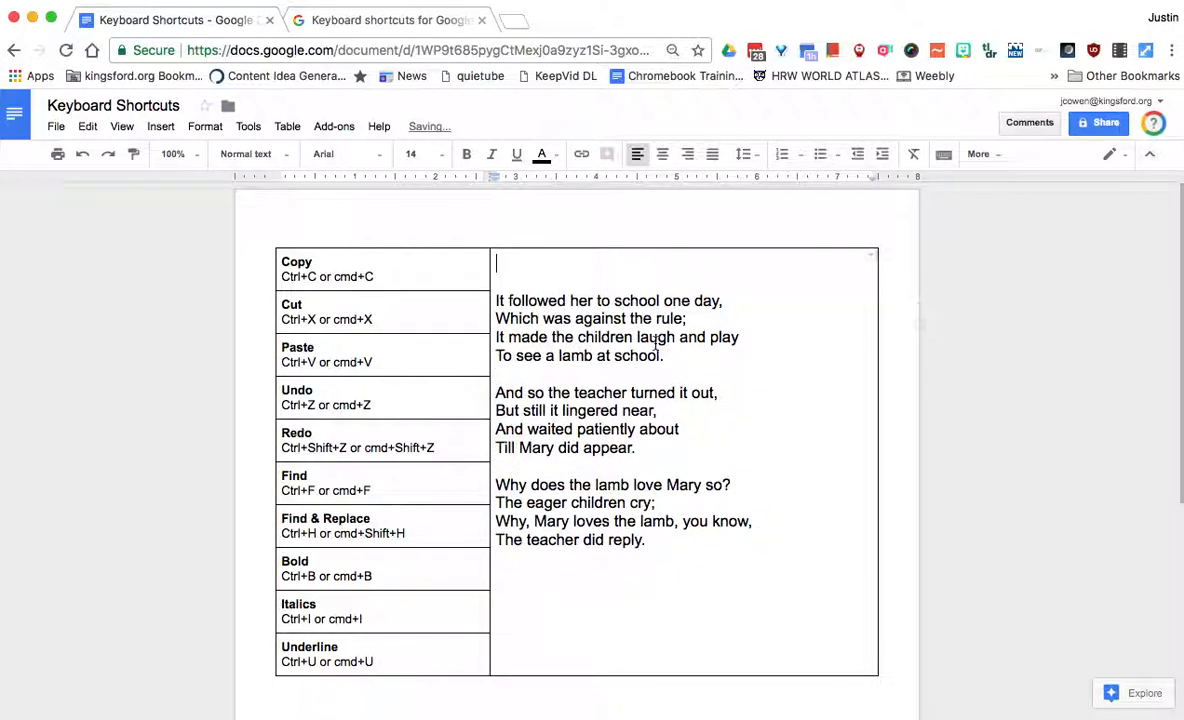
{"action": "left_click", "coordinate": [664, 549]}
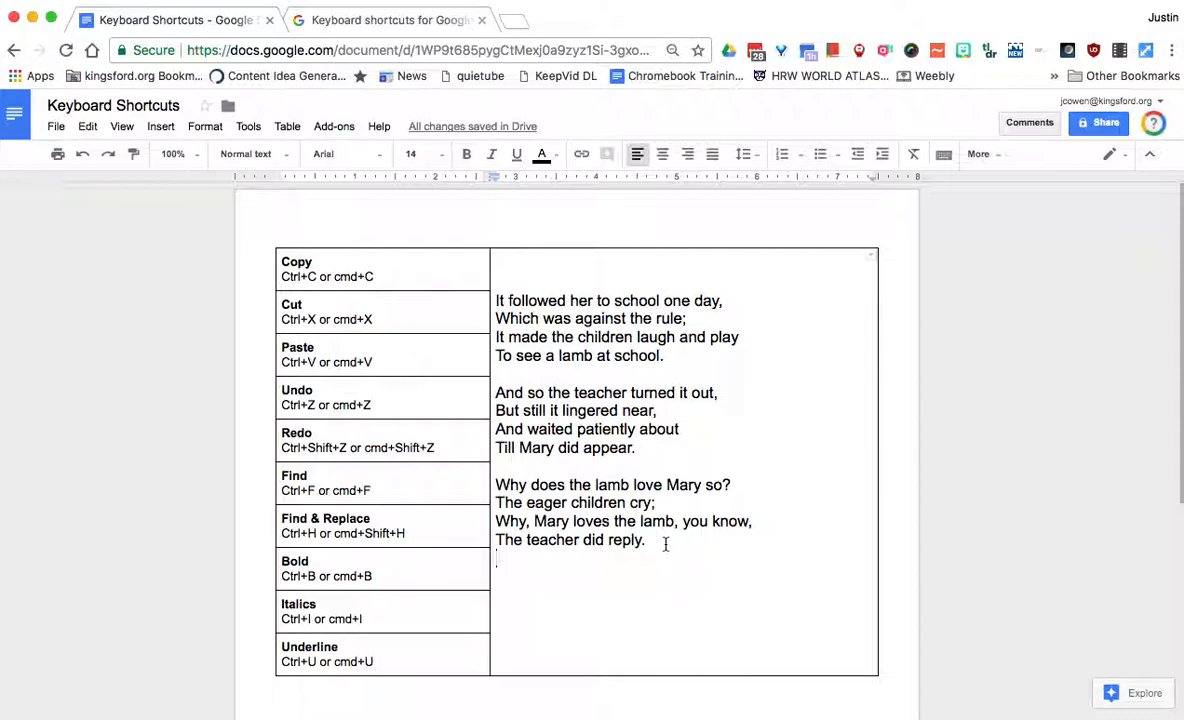
{"action": "key", "text": "super+v"}
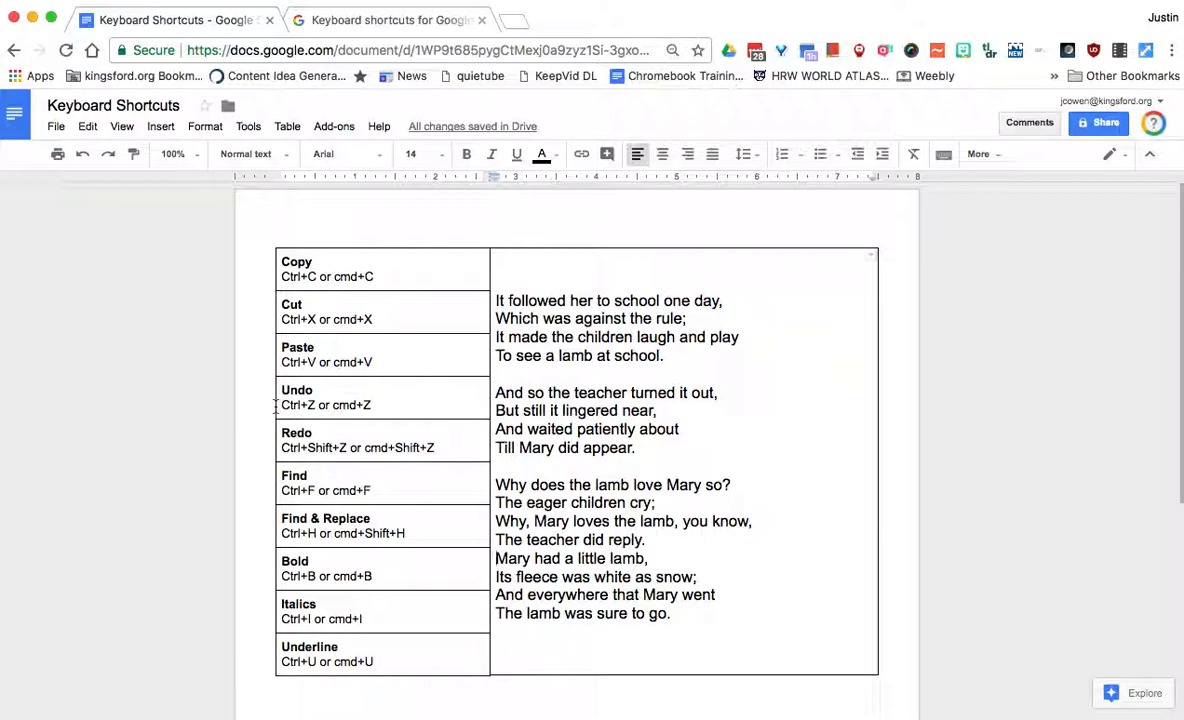
{"action": "key", "text": "super+z"}
{"action": "key", "text": "super+shift+z"}
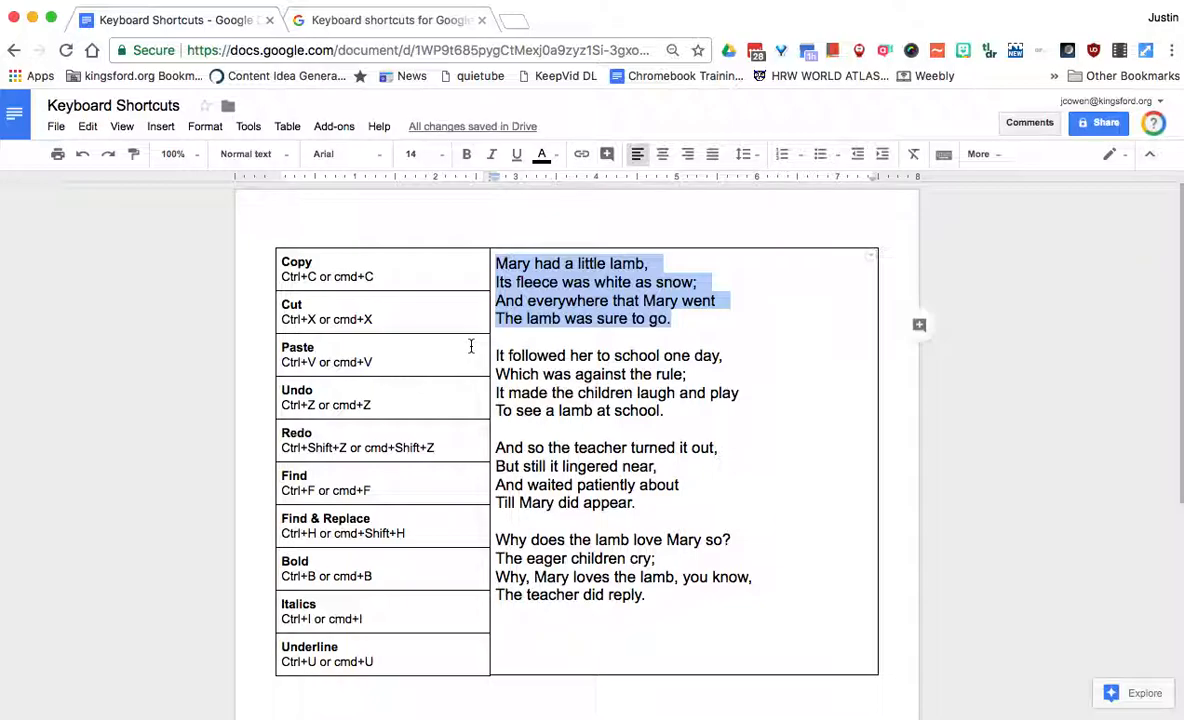
Undo the leftover pasted teacher lines and first-line copies under the poem
{"action": "key", "text": "super+shift+z"}
{"action": "key", "text": "super+z"}
{"action": "key", "text": "super+z"}
{"action": "key", "text": "super+z"}
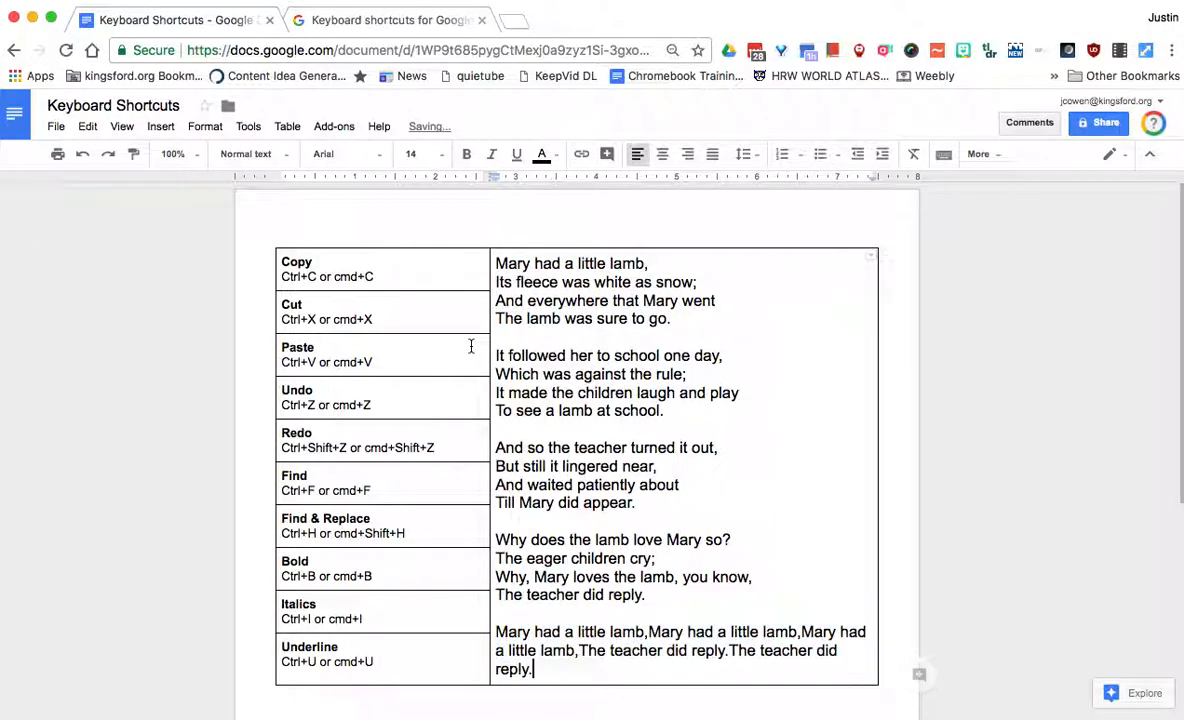
{"action": "key", "text": "super+z"}
{"action": "key", "text": "super+z"}
{"action": "key", "text": "super+z"}
{"action": "key", "text": "super+z"}
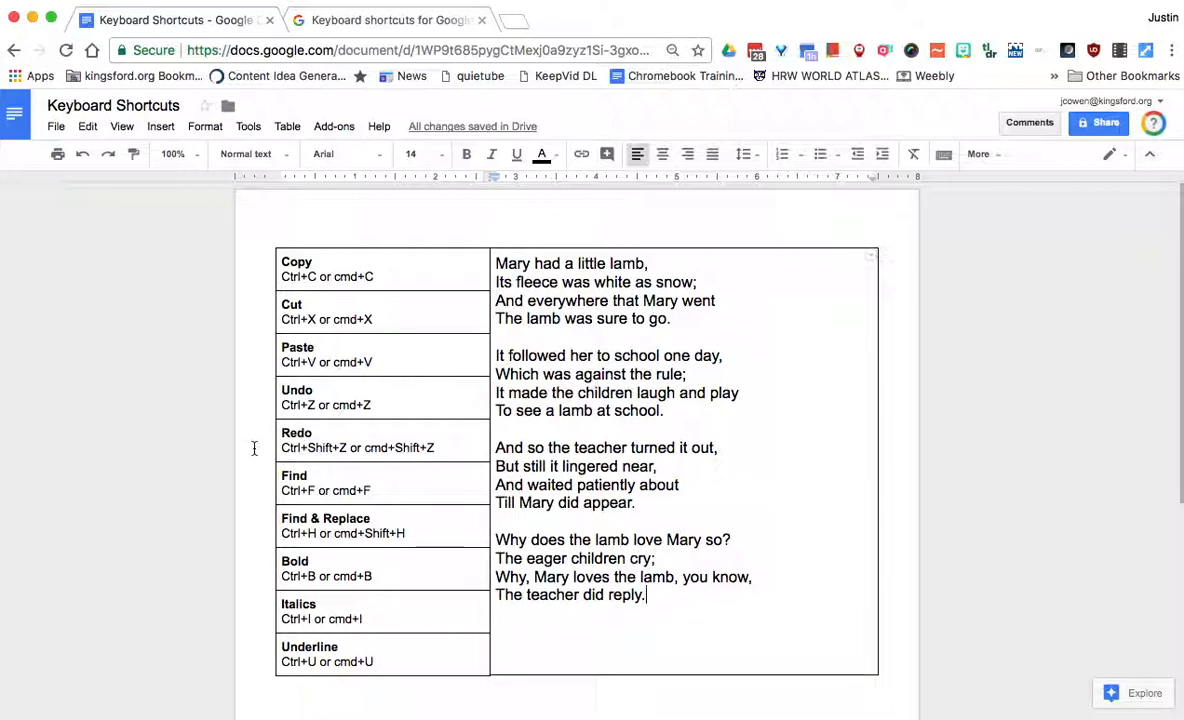
Paste the first line on a new line, then undo, redo and undo that paste again
{"action": "key", "text": "Return"}
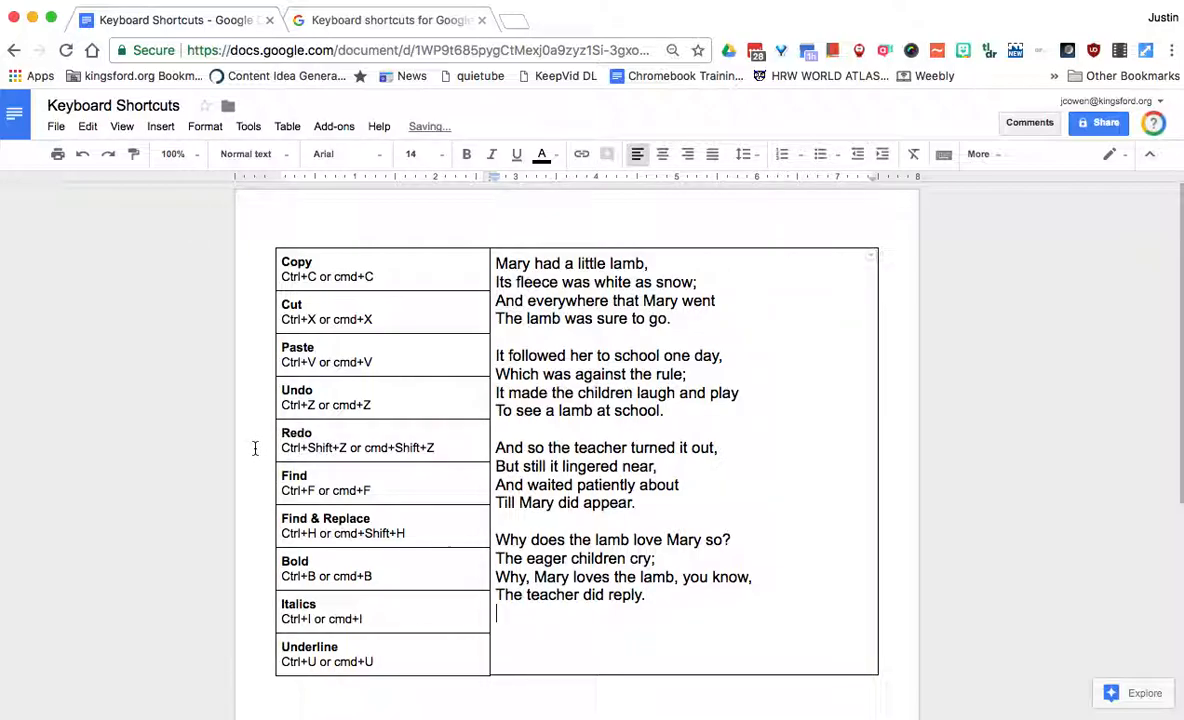
{"action": "key", "text": "super+v"}
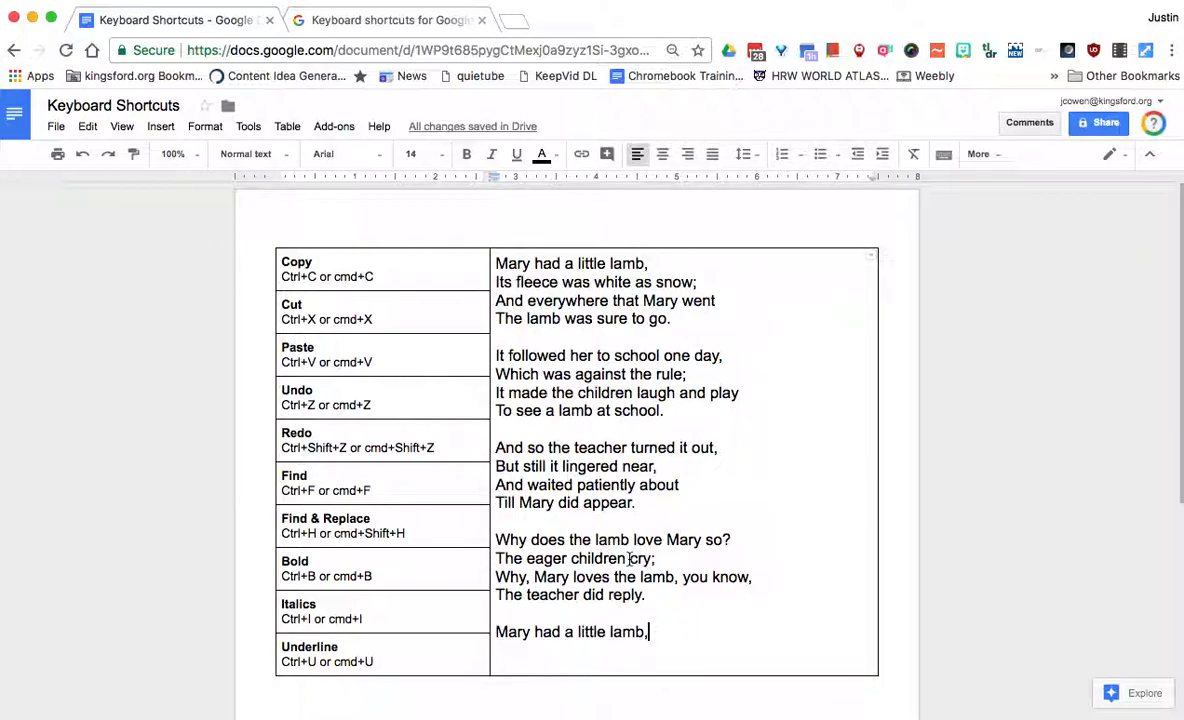
{"action": "key", "text": "super+z"}
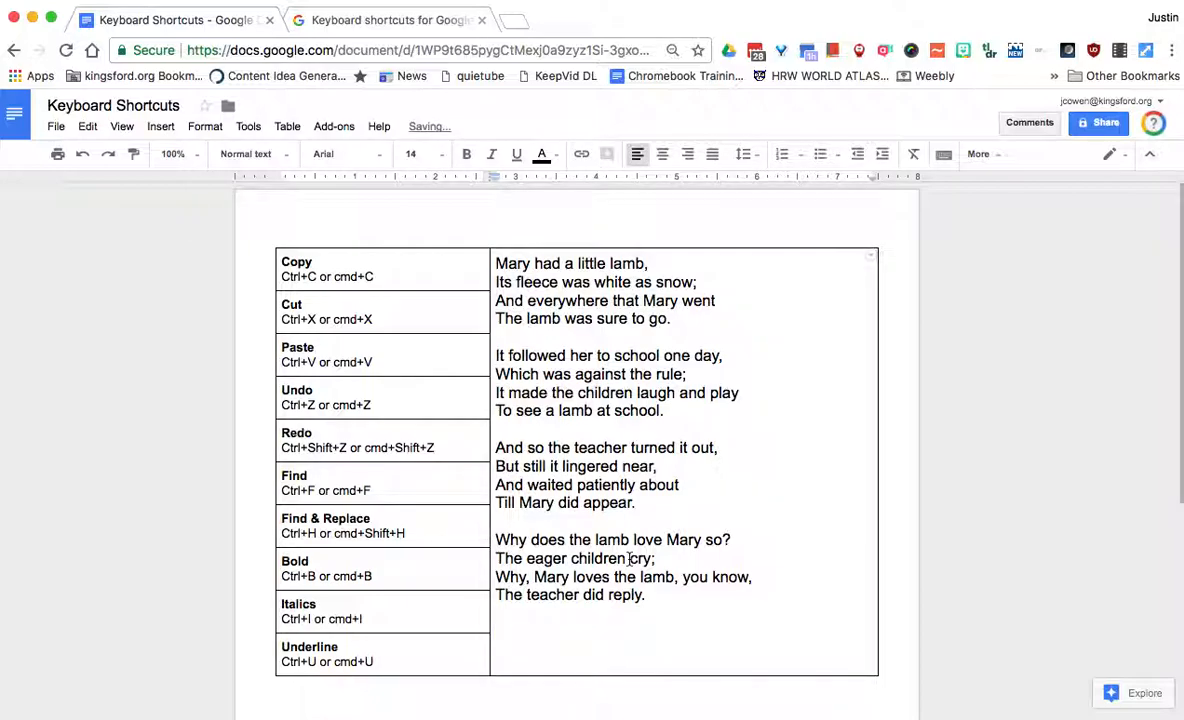
{"action": "key", "text": "super+shift+z"}
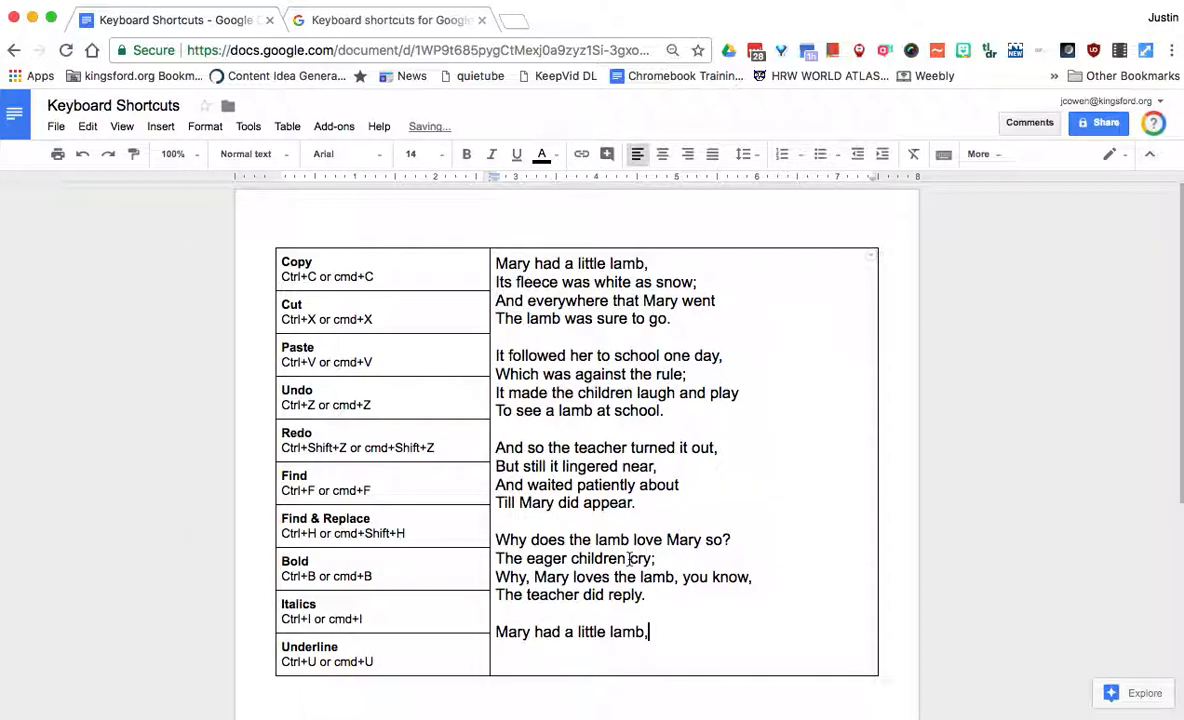
{"action": "key", "text": "super+z"}
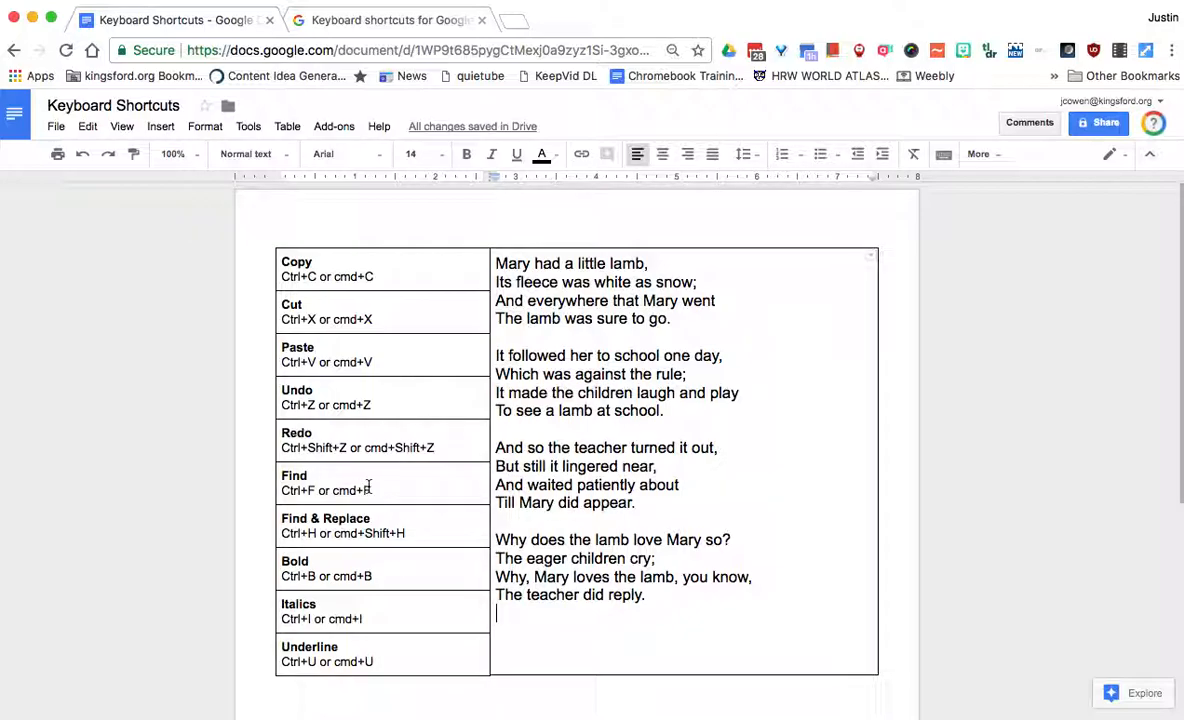
Search the document for 'lamb' and step through to the last match
{"action": "key", "text": "super+f"}
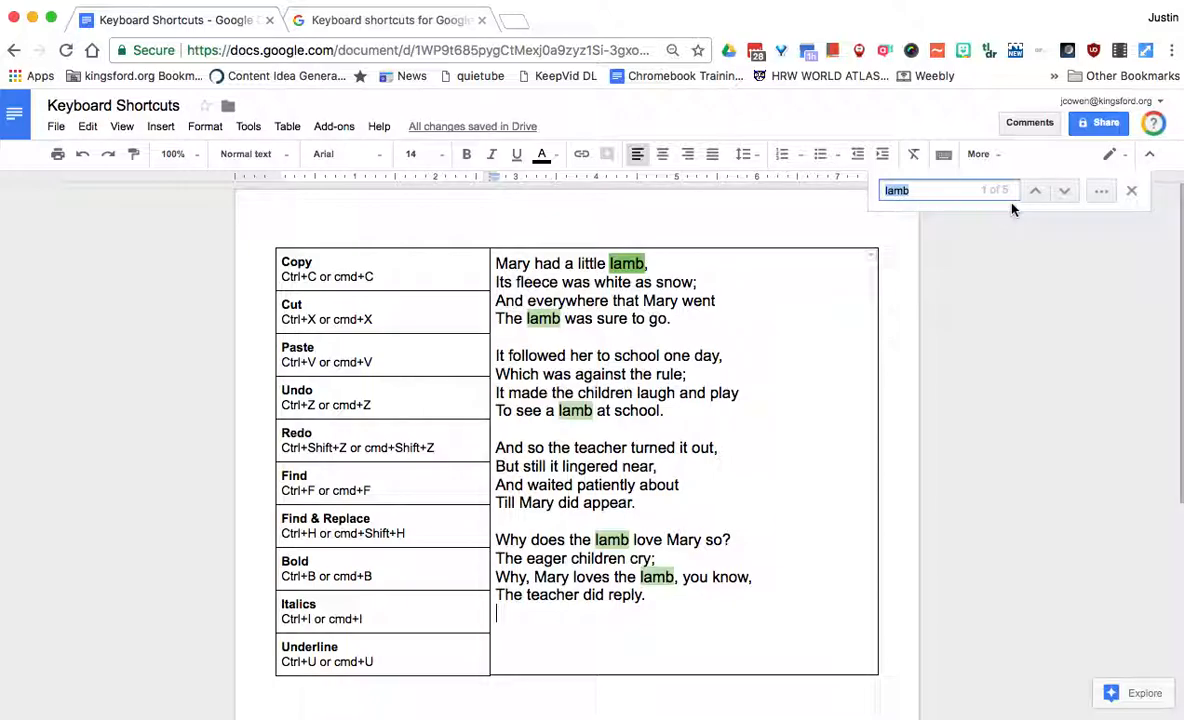
{"action": "key", "text": "Return"}
{"action": "key", "text": "Return"}
{"action": "key", "text": "Return"}
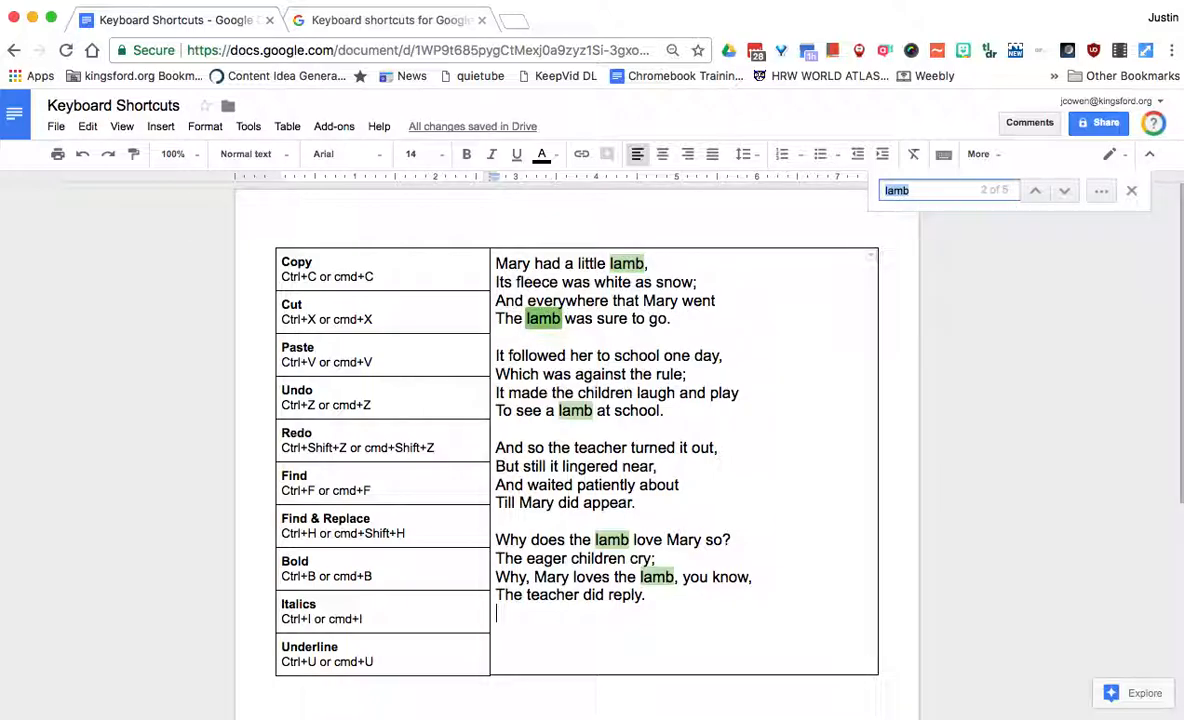
{"action": "key", "text": "Return"}
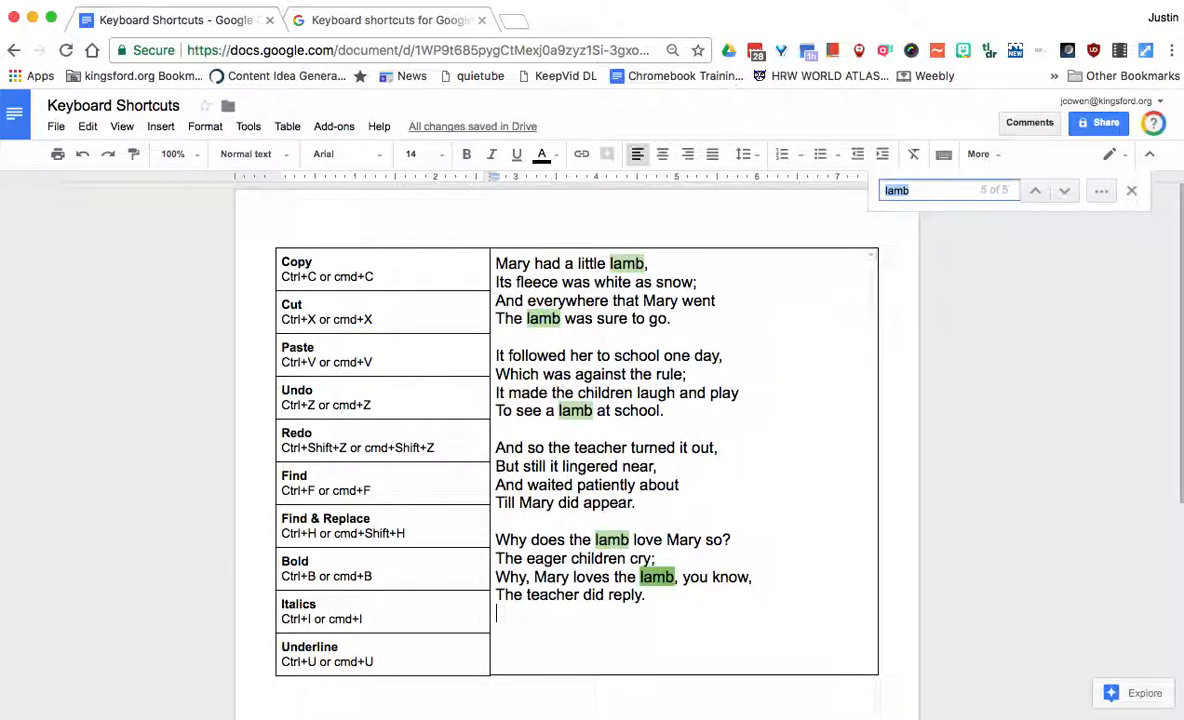
Change the search term to 'fleece', close the search and deselect the word
{"action": "left_click", "coordinate": [893, 191]}
{"action": "type", "text": "fi"}
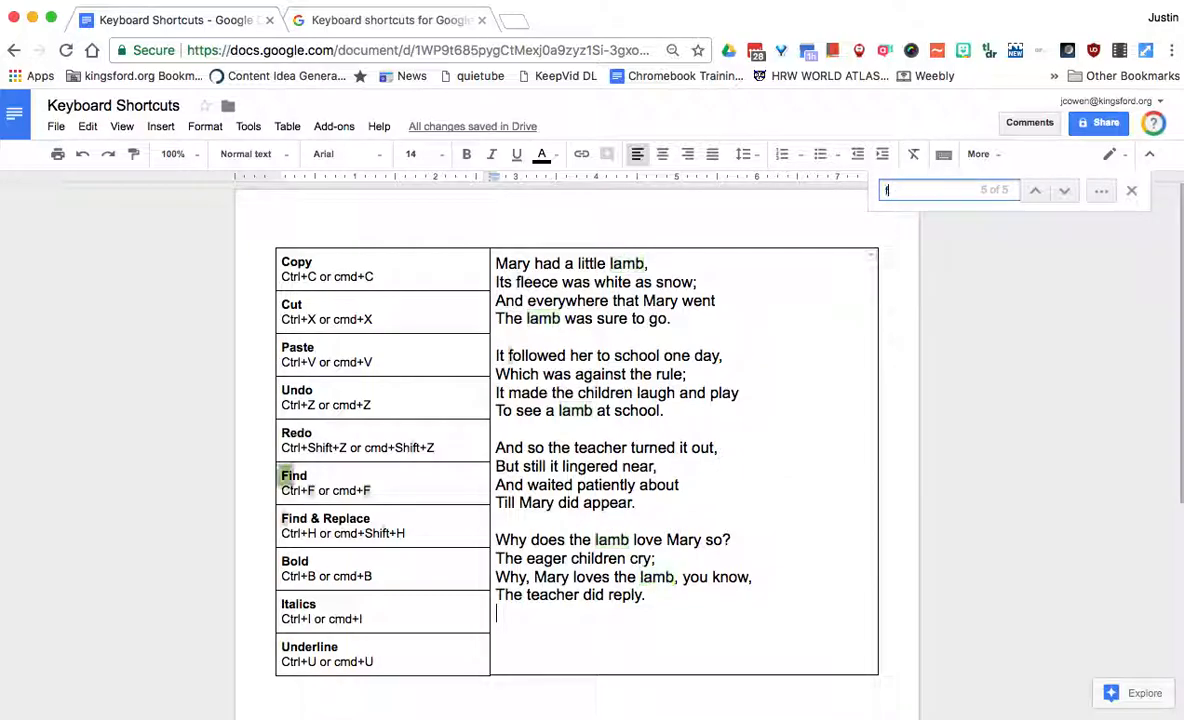
{"action": "type", "text": "lec"}
{"action": "key", "text": "BackSpace"}
{"action": "key", "text": "BackSpace"}
{"action": "key", "text": "BackSpace"}
{"action": "key", "text": "BackSpace"}
{"action": "type", "text": "leece"}
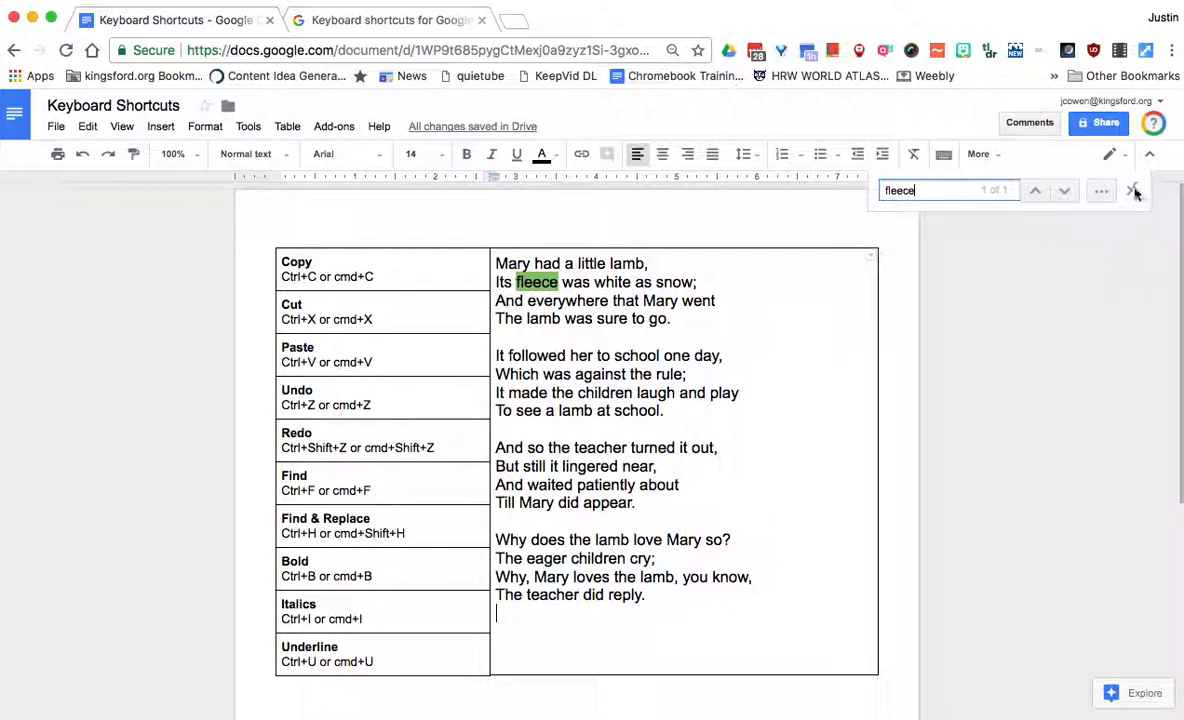
{"action": "key", "text": "Escape"}
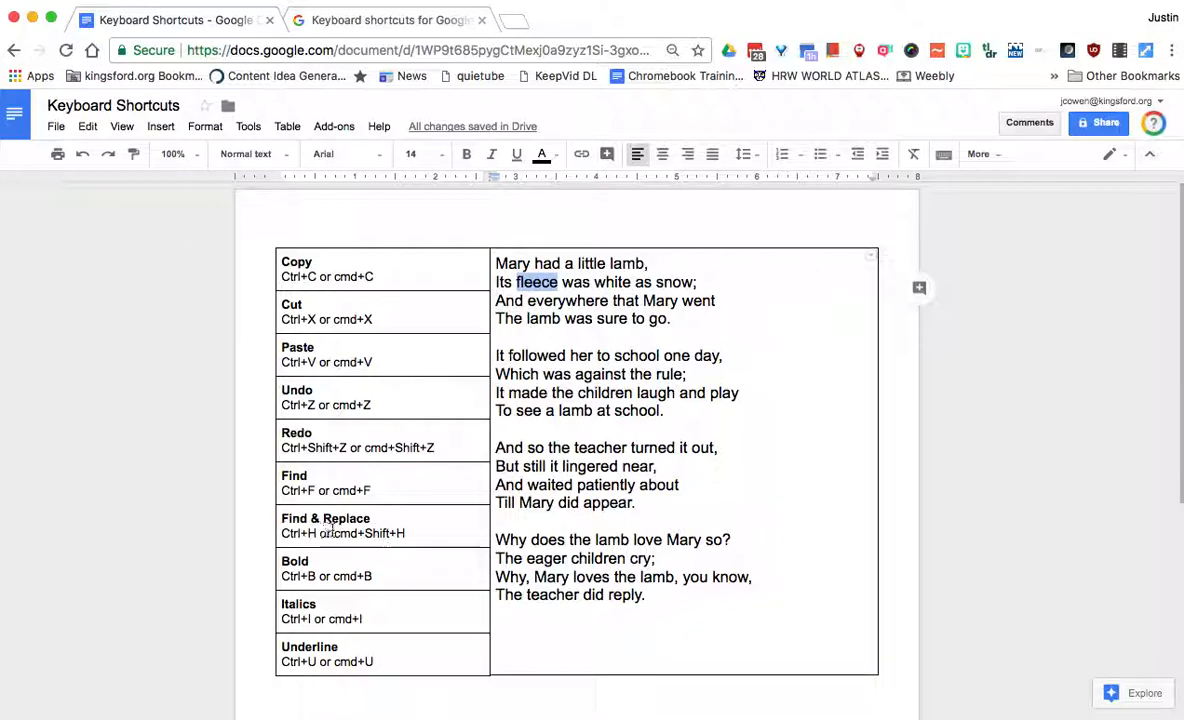
{"action": "left_click", "coordinate": [340, 532]}
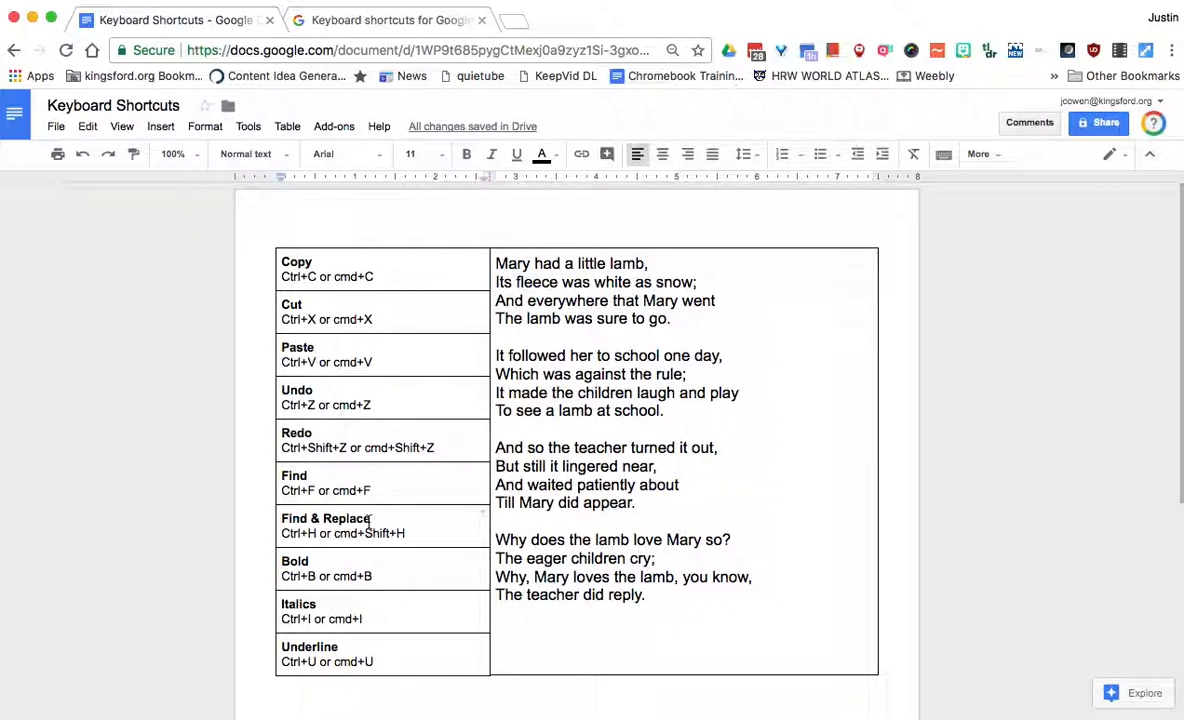
Use Find and replace (Cmd+Shift+H) to replace all 'lamb' with 'goat'
{"action": "key", "text": "super+shift+h"}
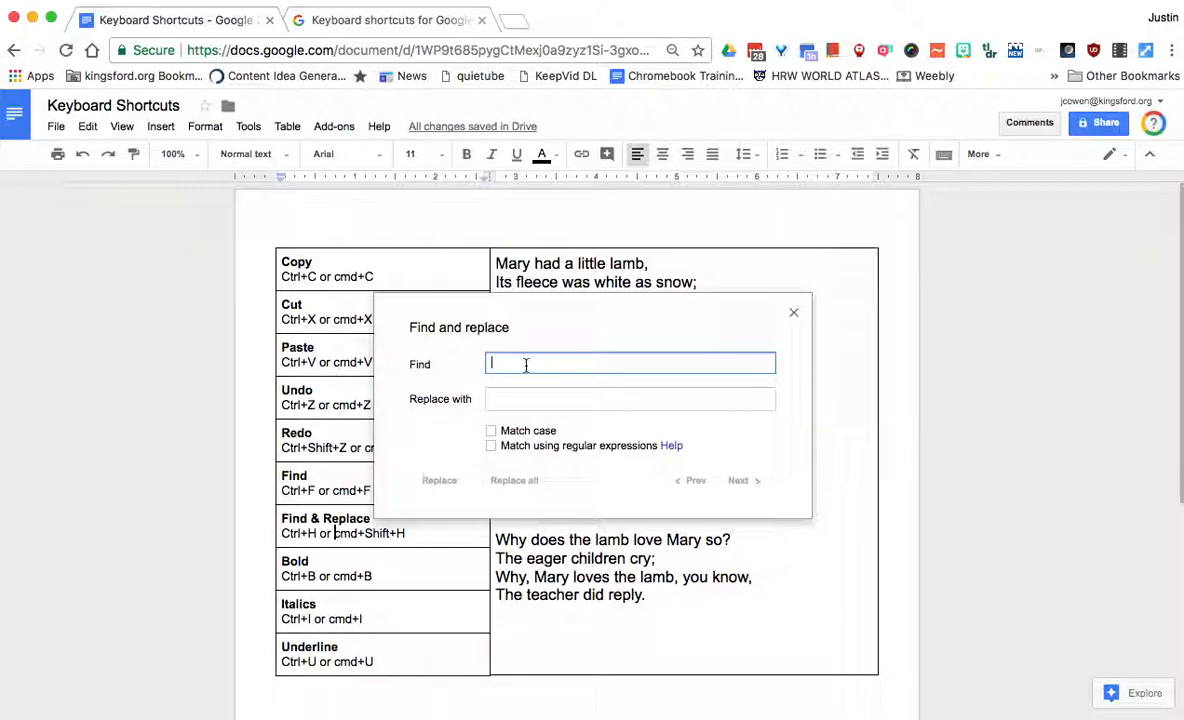
{"action": "type", "text": "lamb"}
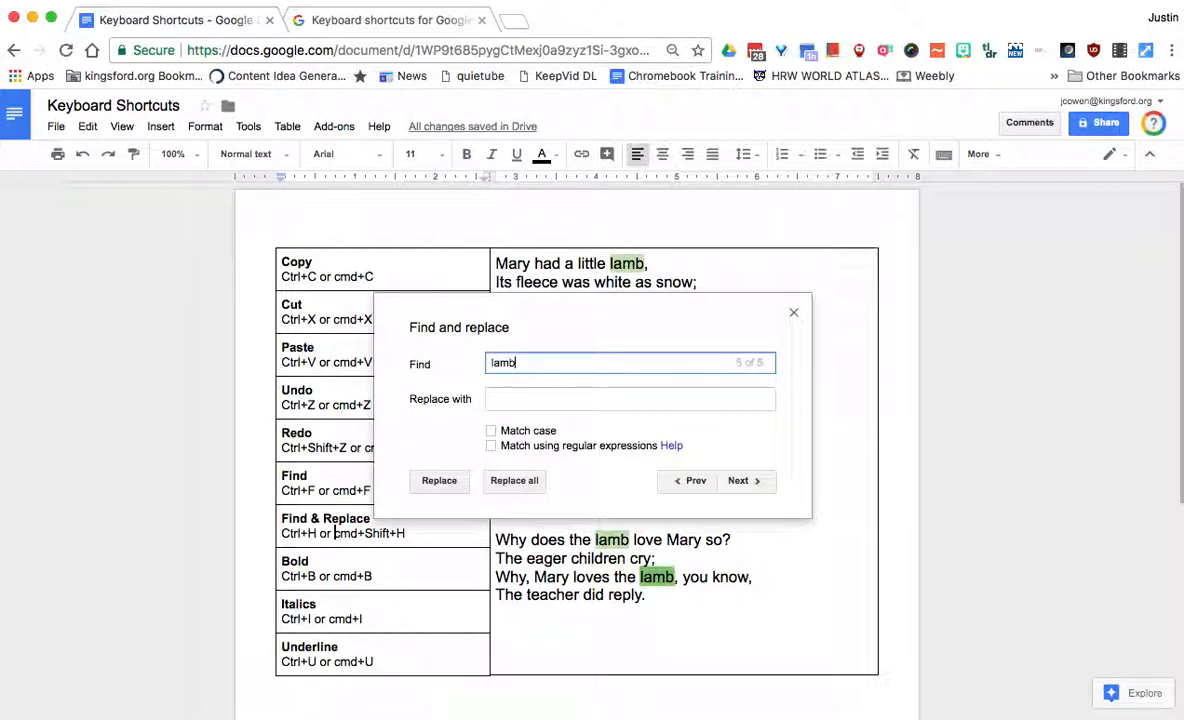
{"action": "left_click", "coordinate": [503, 395]}
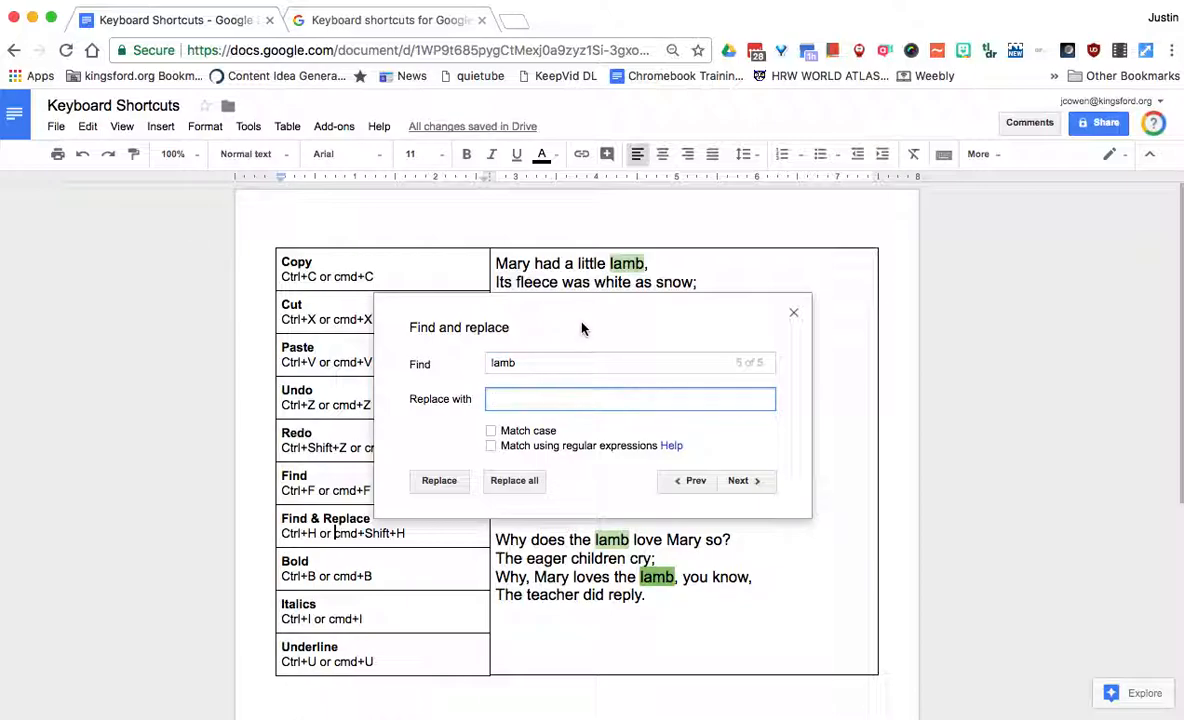
{"action": "type", "text": "goat"}
{"action": "left_click", "coordinate": [514, 481]}
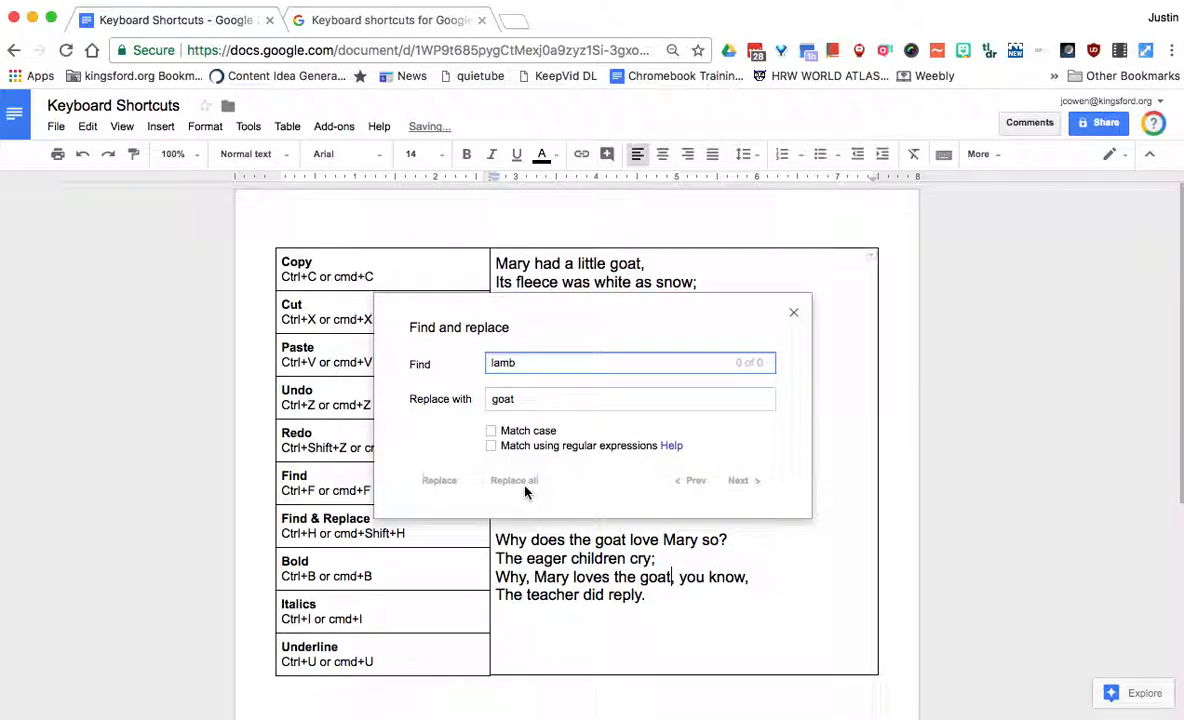
{"action": "left_click", "coordinate": [793, 317]}
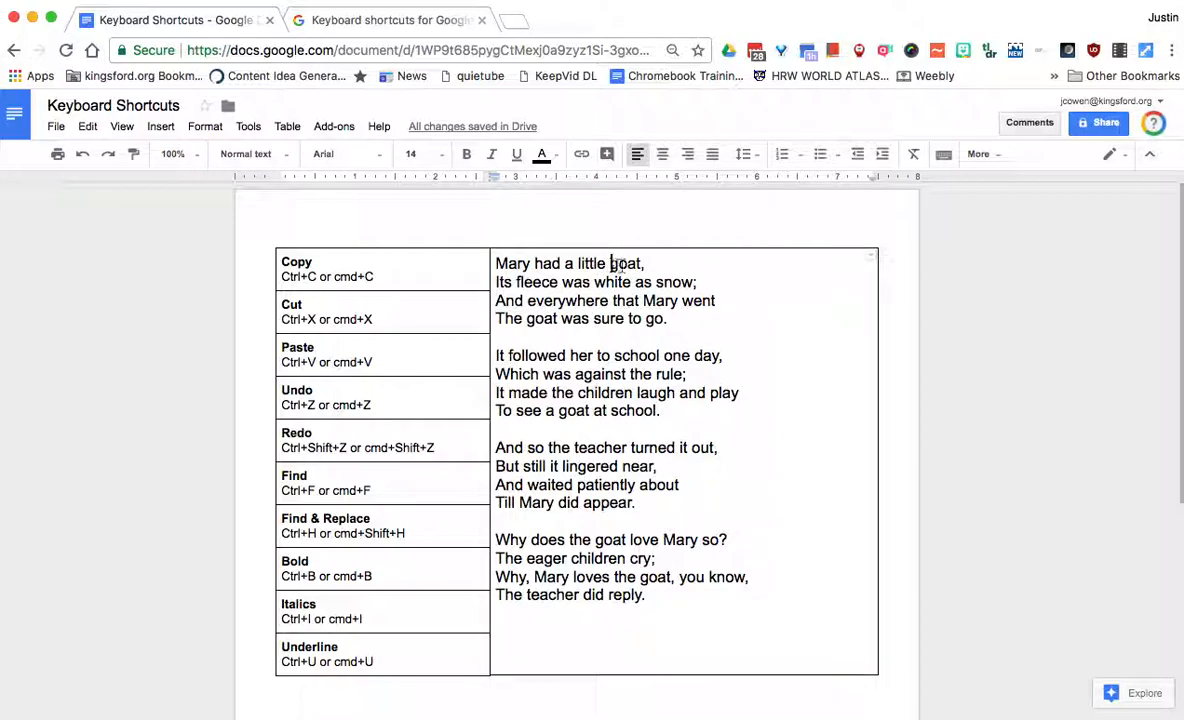
Bold 'goat' in the first line and in 'The goat was sure to go', then select 'goat' in 'To see a goat'
{"action": "left_click_drag", "start_coordinate": [611, 264], "coordinate": [643, 264]}
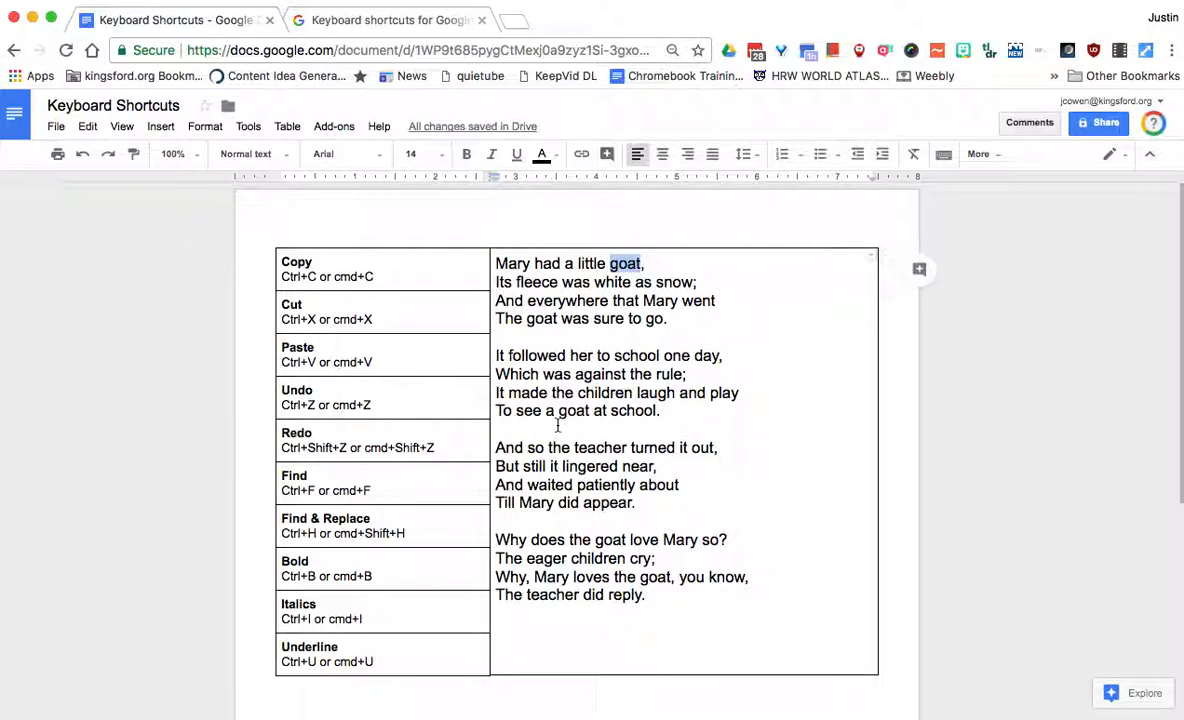
{"action": "key", "text": "super+b"}
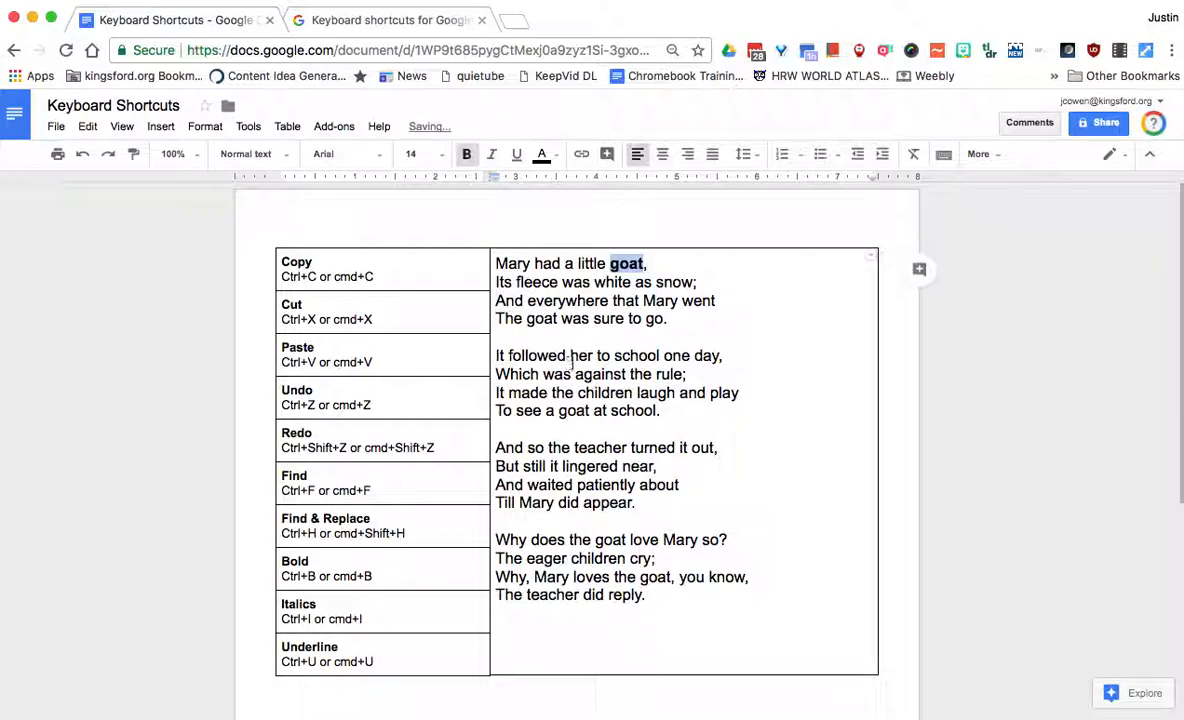
{"action": "double_click", "coordinate": [530, 318]}
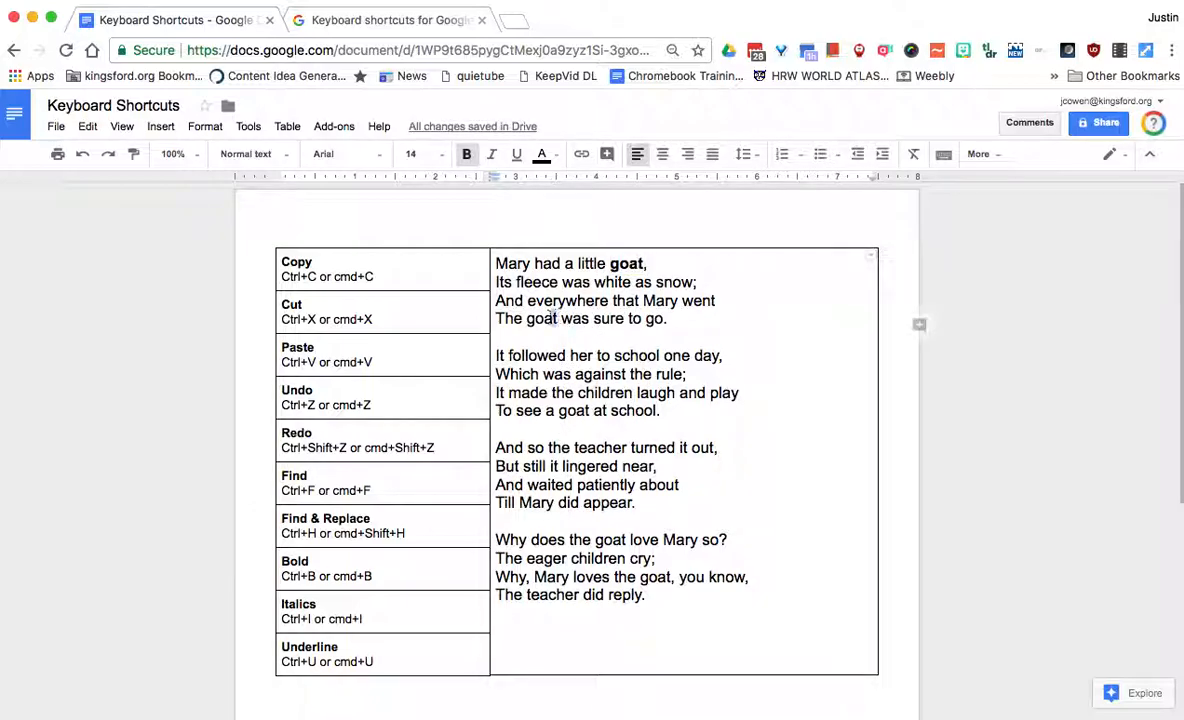
{"action": "key", "text": "super+b"}
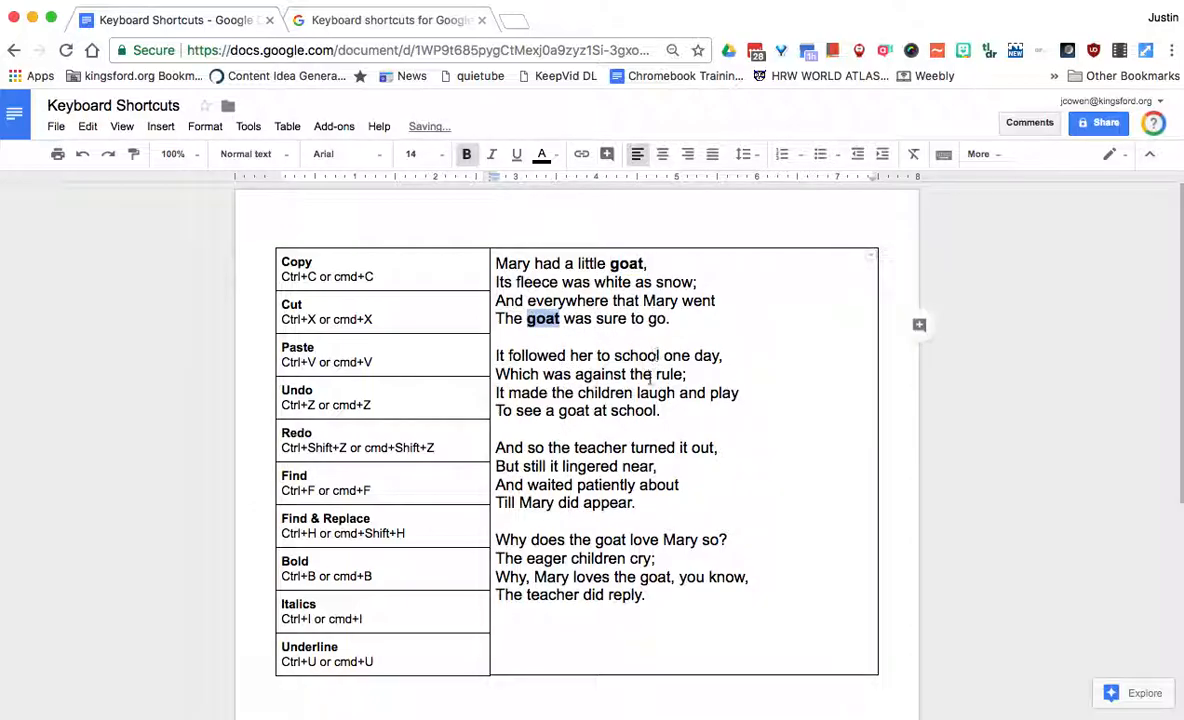
{"action": "double_click", "coordinate": [573, 411]}
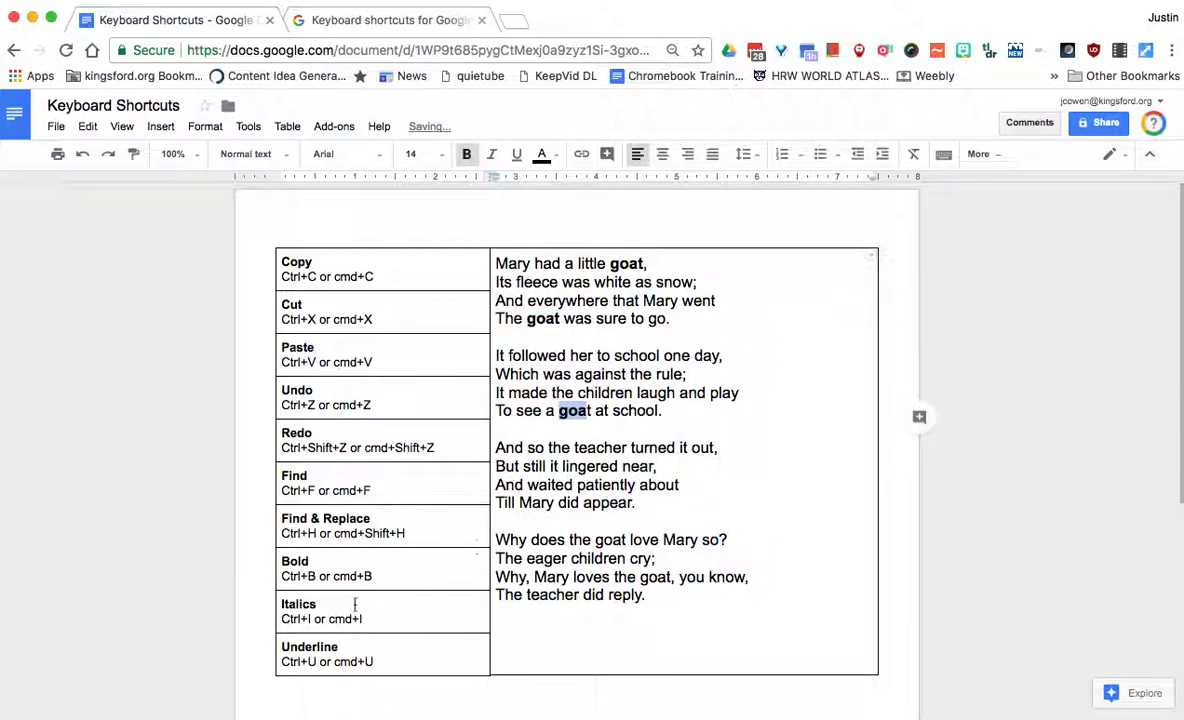
Italicize 'Mary' in 'Mary had a little goat' and 'Till Mary did appear.'
{"action": "double_click", "coordinate": [514, 264]}
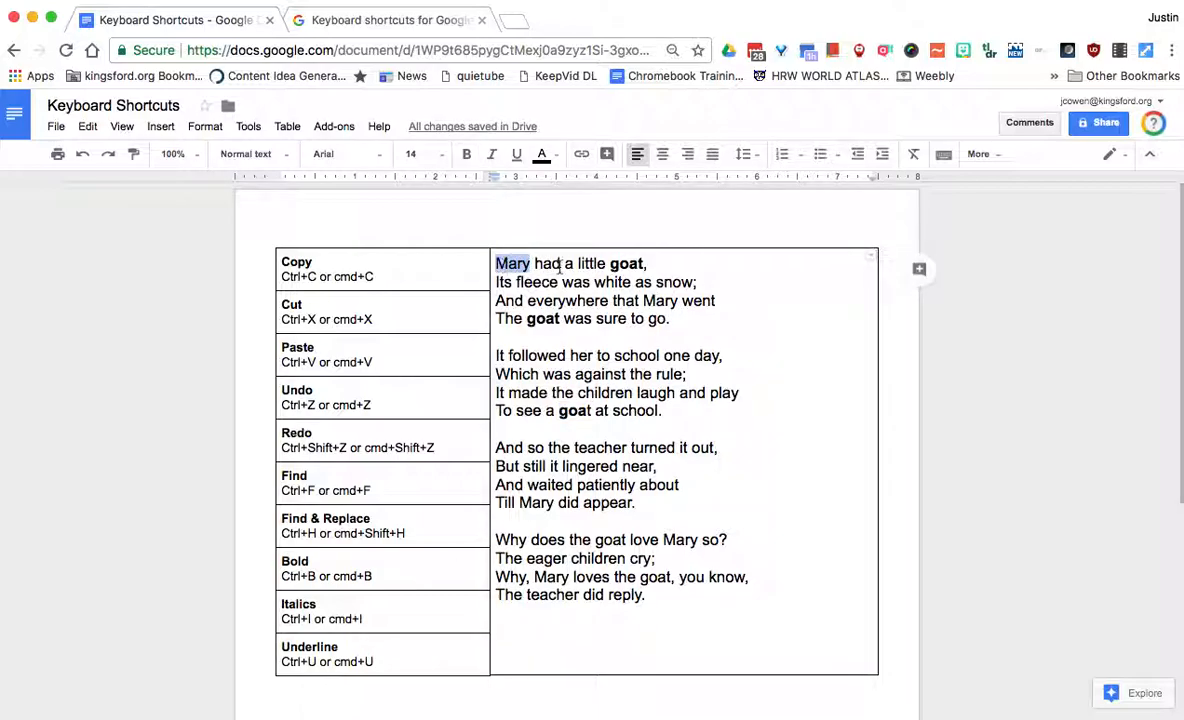
{"action": "key", "text": "ctrl+i"}
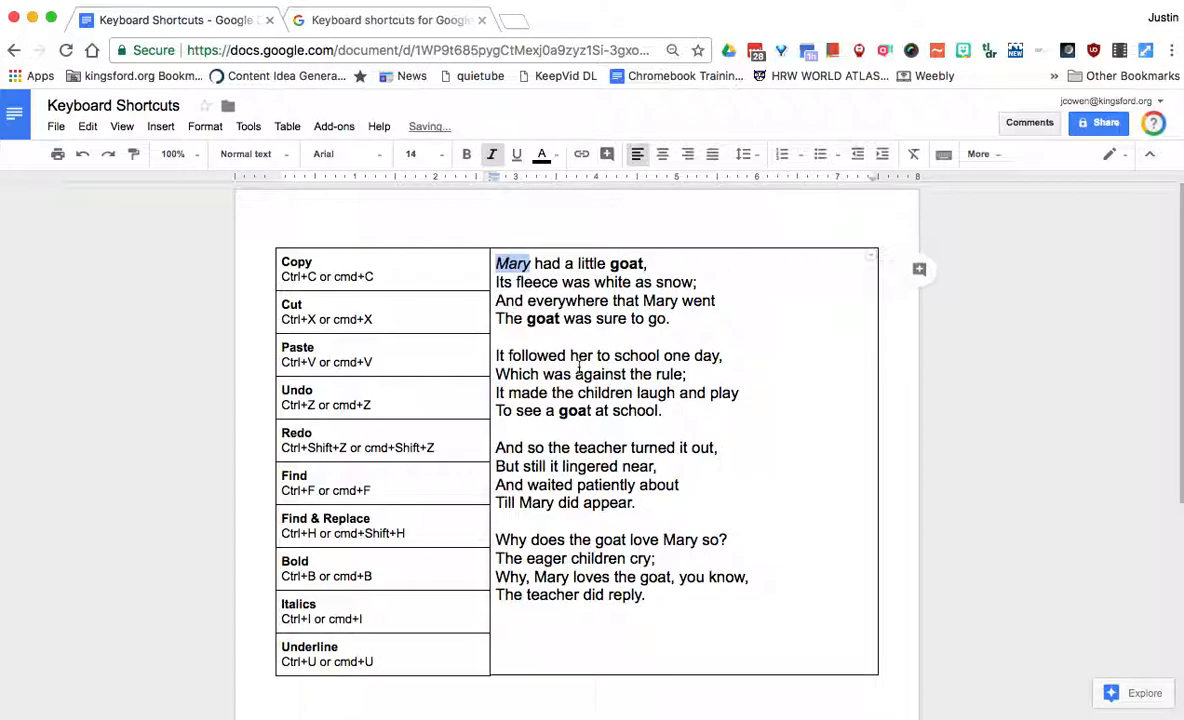
{"action": "double_click", "coordinate": [523, 505]}
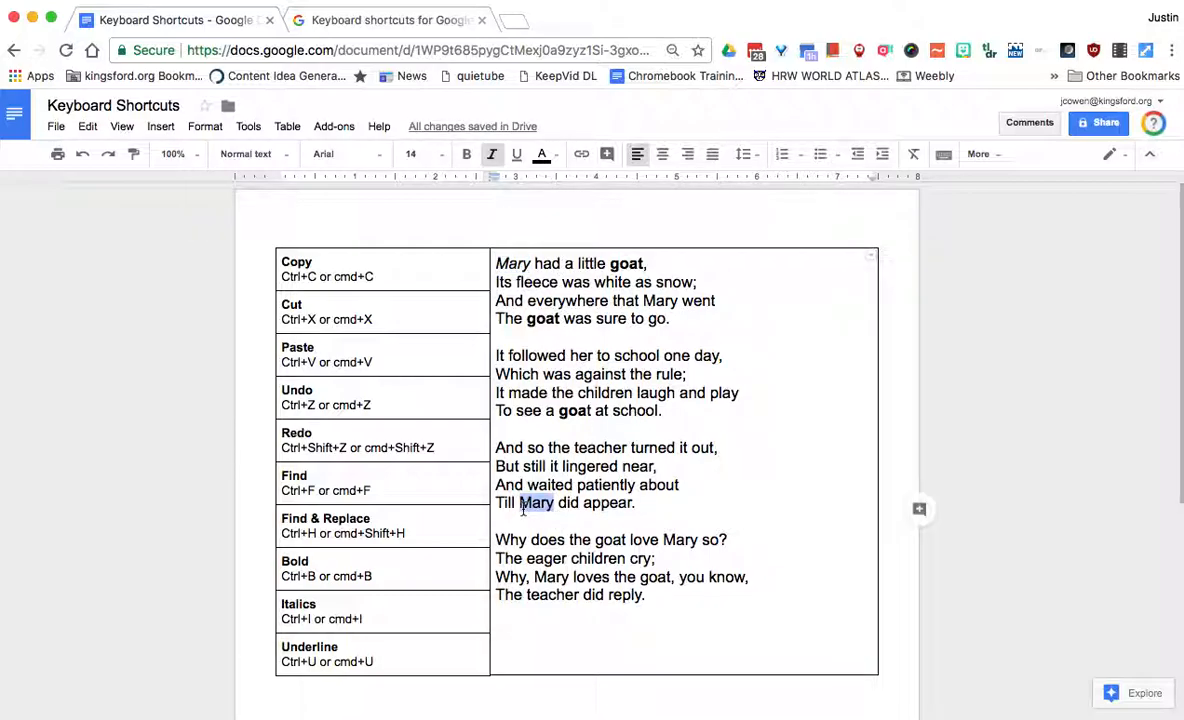
{"action": "key", "text": "ctrl+i"}
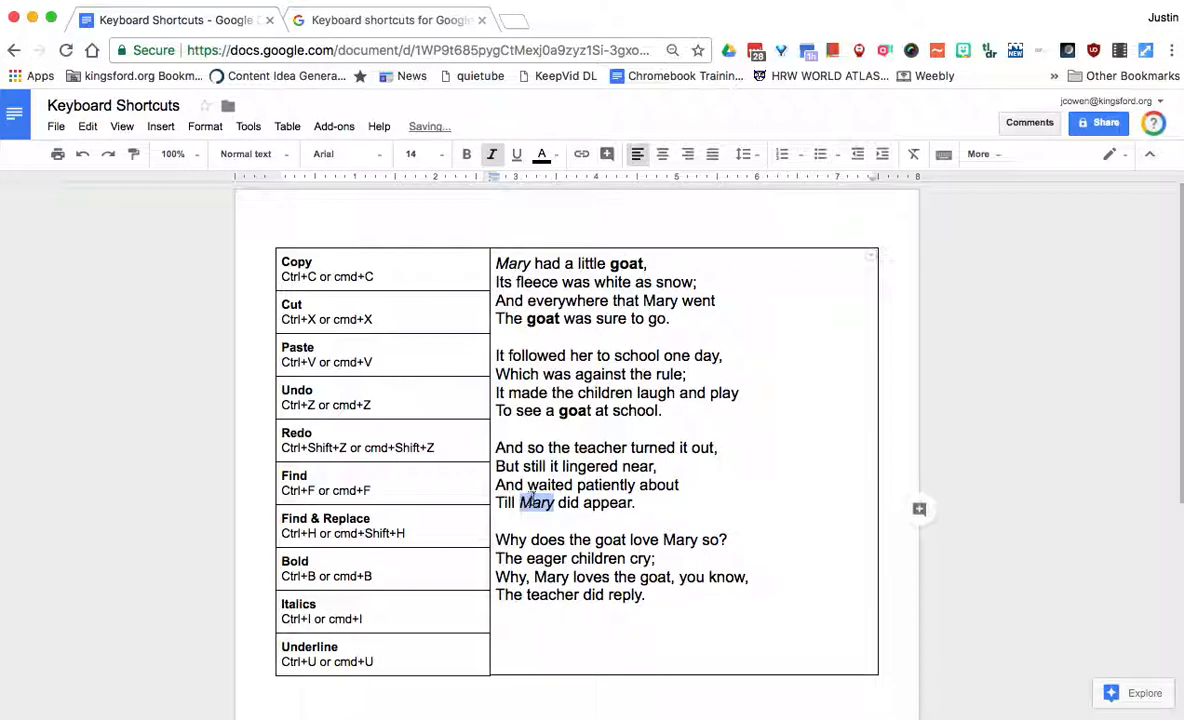
{"action": "left_click", "coordinate": [519, 503]}
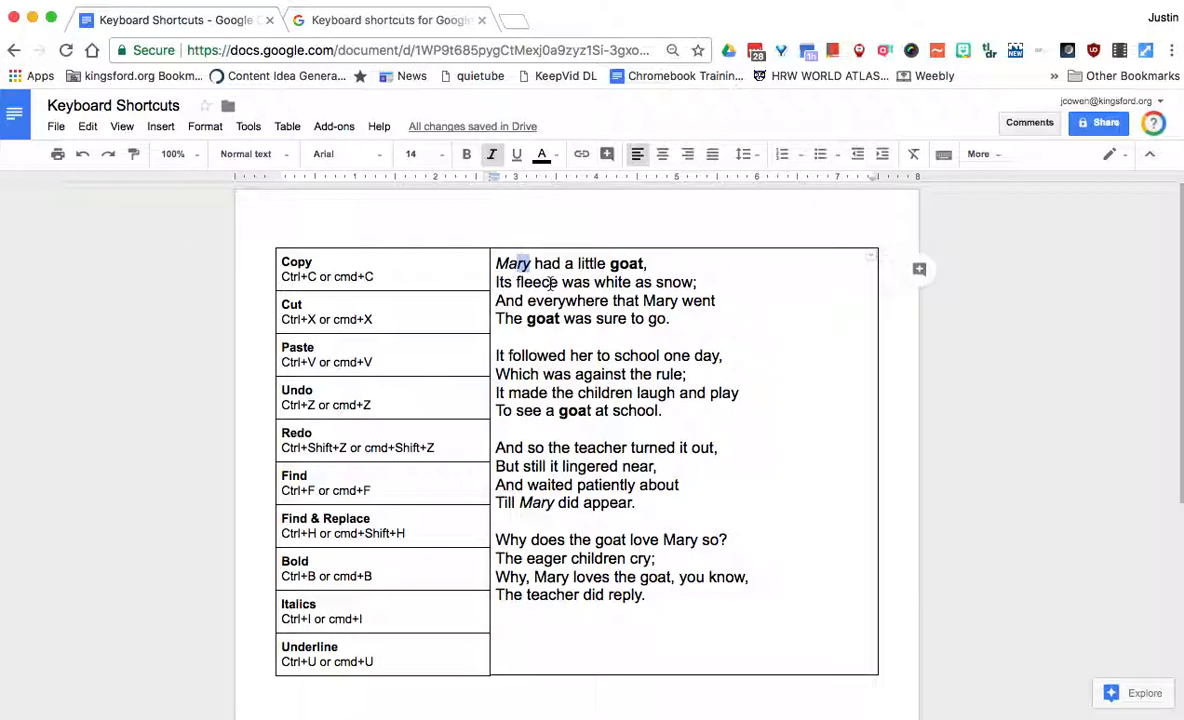
Underline 'snow' in 'Its fleece was white as snow;' and 'against' in 'Which was against the rule;'
{"action": "double_click", "coordinate": [668, 282]}
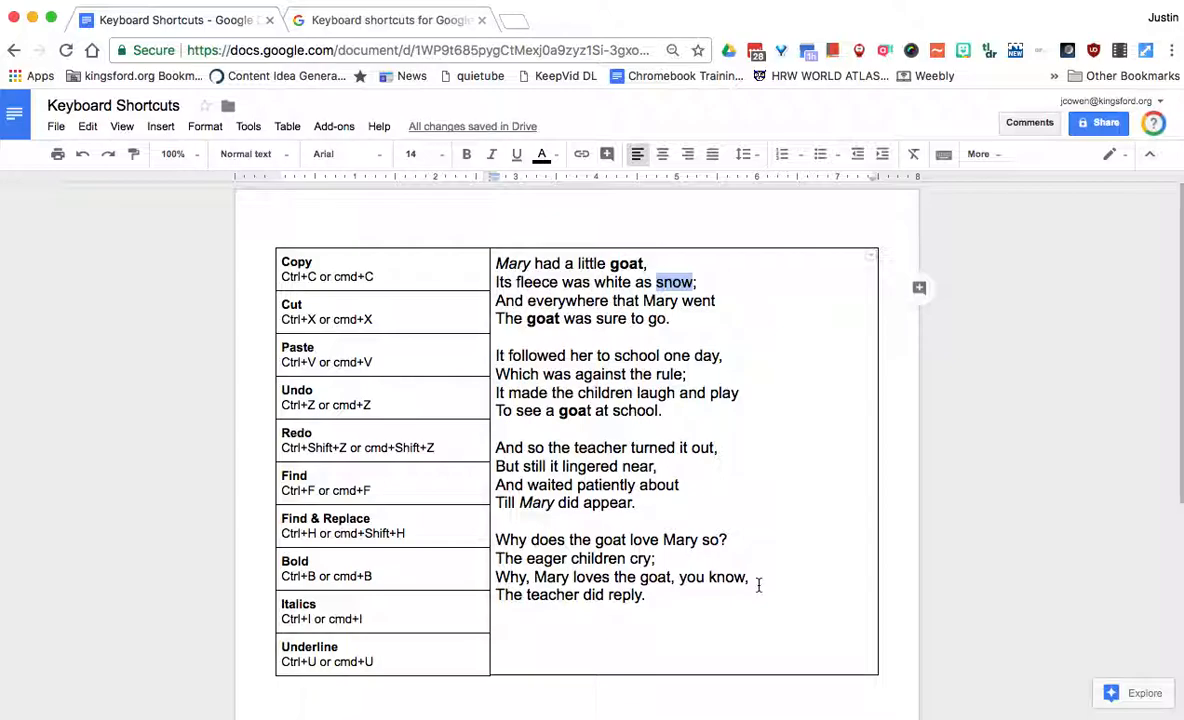
{"action": "key", "text": "super+u"}
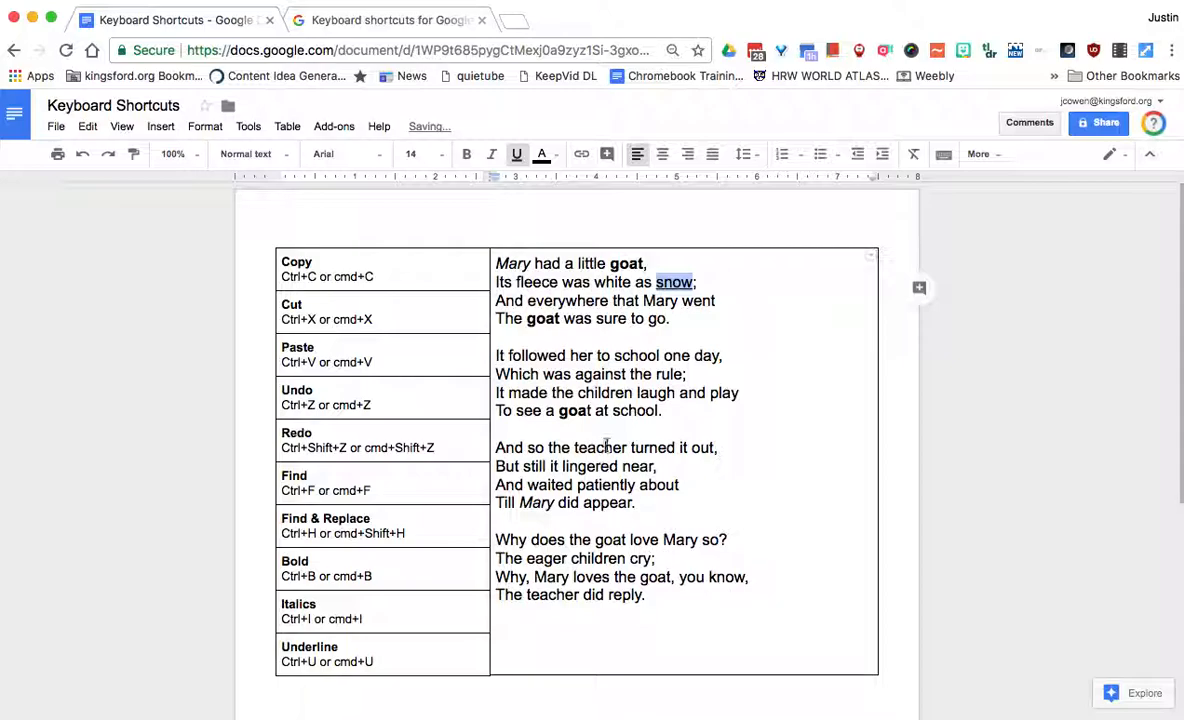
{"action": "left_click_drag", "start_coordinate": [575, 373], "coordinate": [622, 373]}
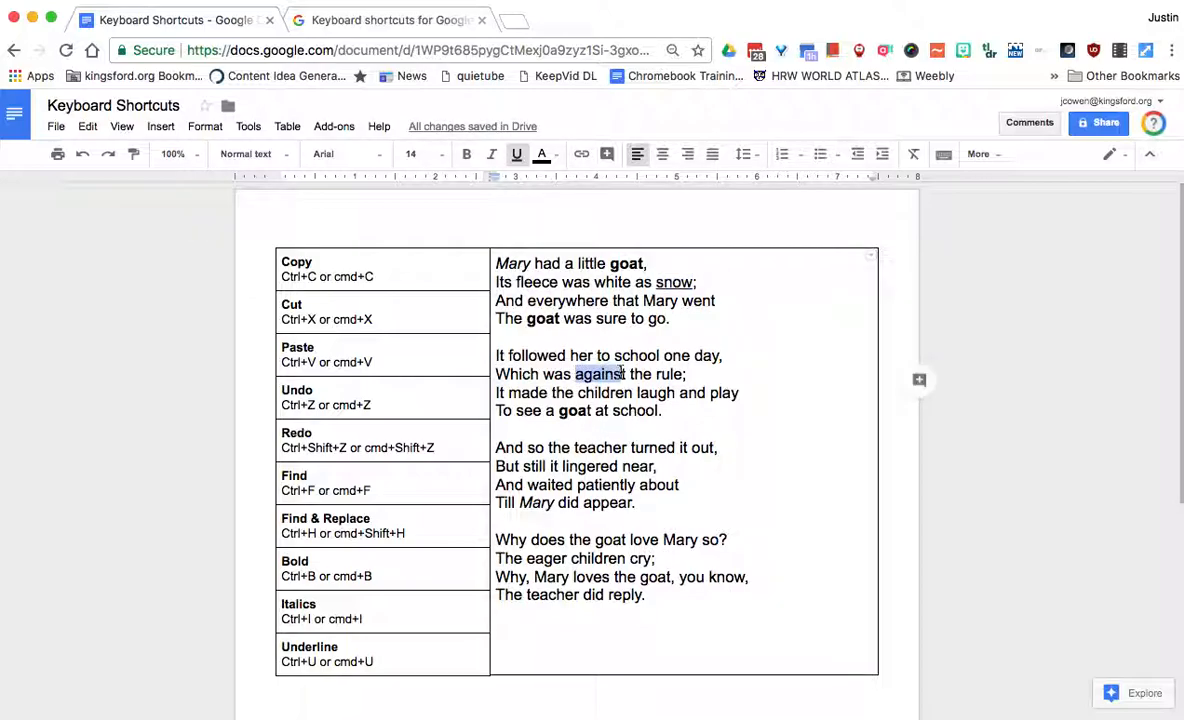
{"action": "key", "text": "super+u"}
Below 'The teacher did reply.', type a bold 'By,' followed by the author's name in italics
{"action": "left_click", "coordinate": [648, 595]}
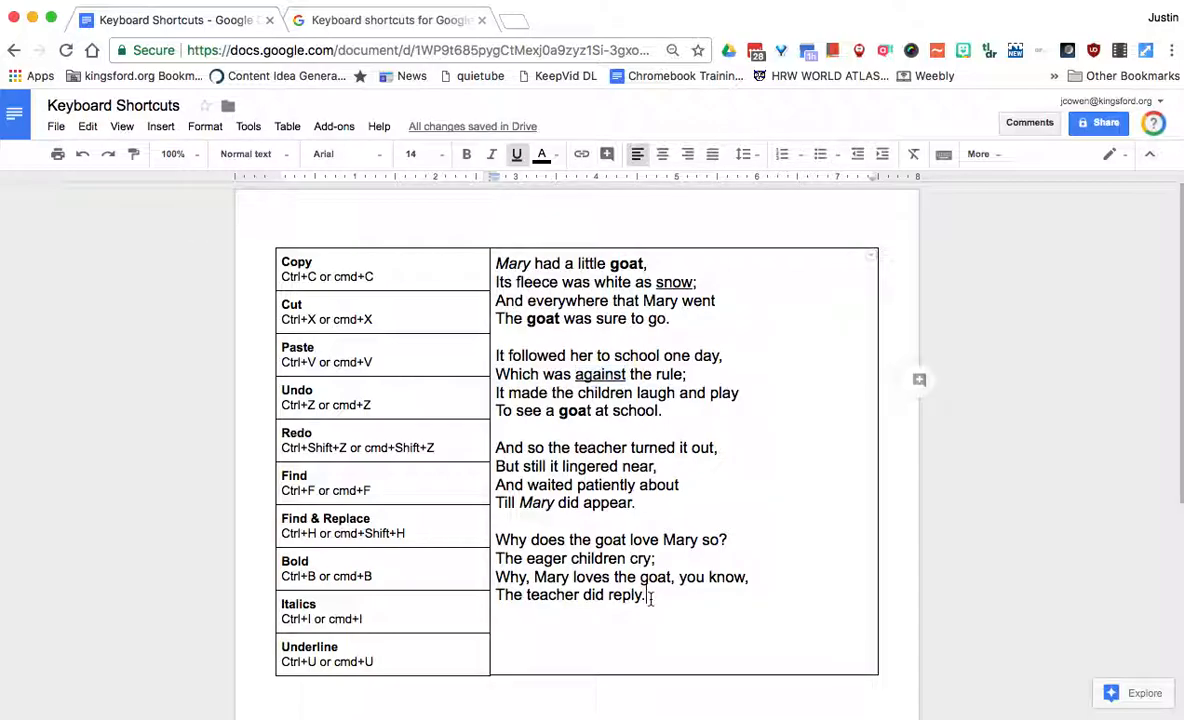
{"action": "key", "text": "Return"}
{"action": "key", "text": "Return"}
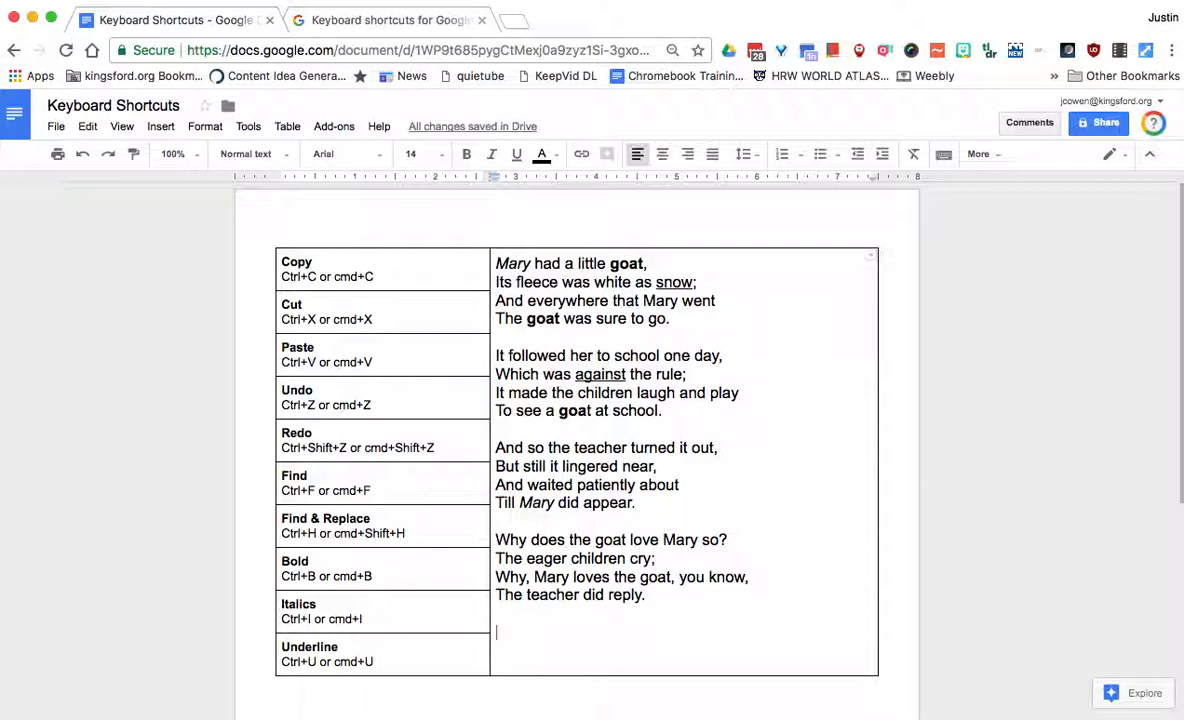
{"action": "key", "text": "super+b"}
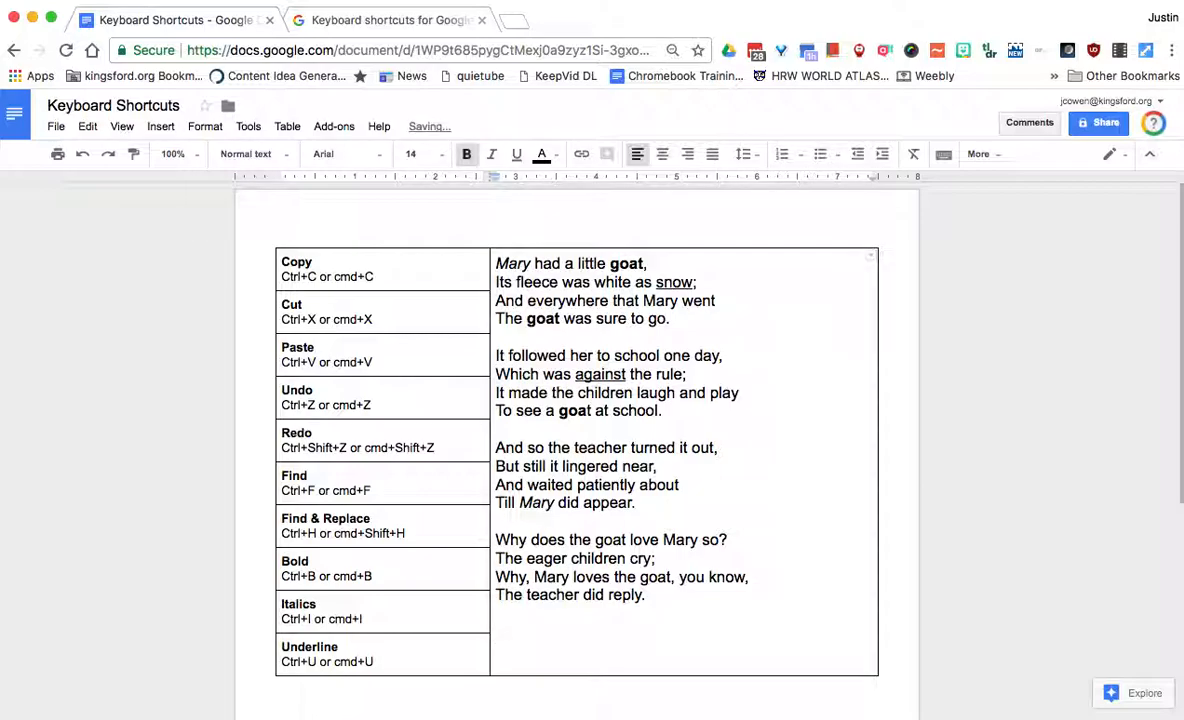
{"action": "type", "text": "By,"}
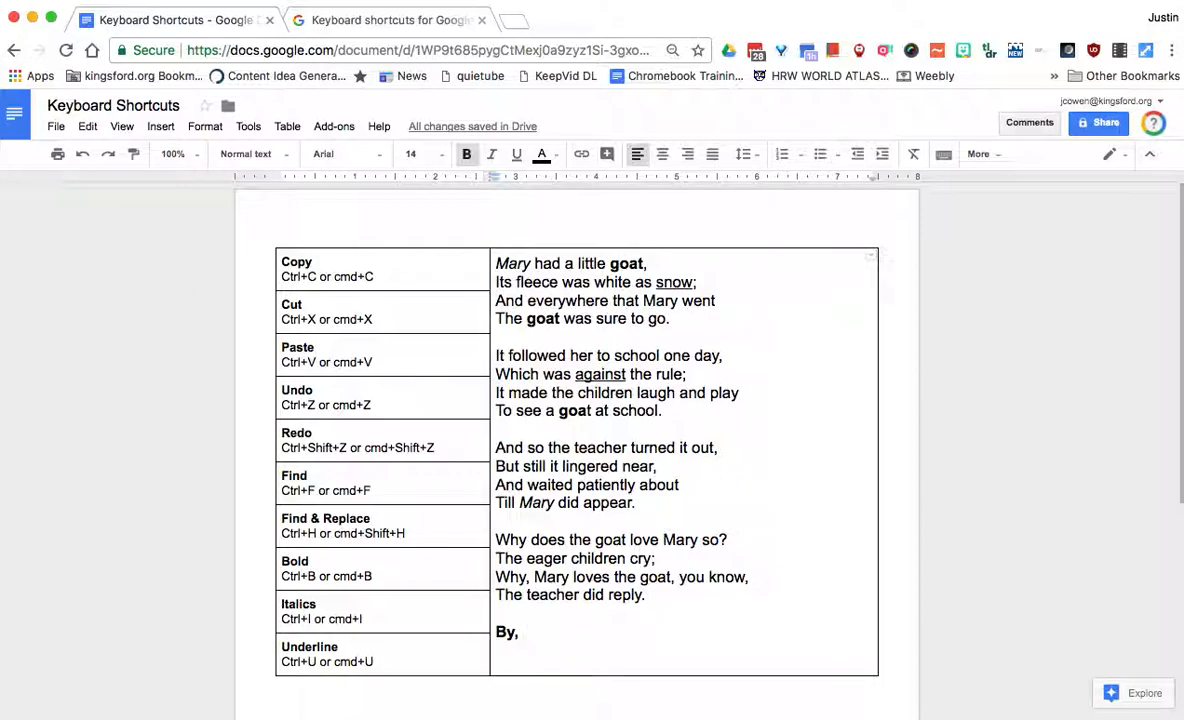
{"action": "key", "text": "super+b"}
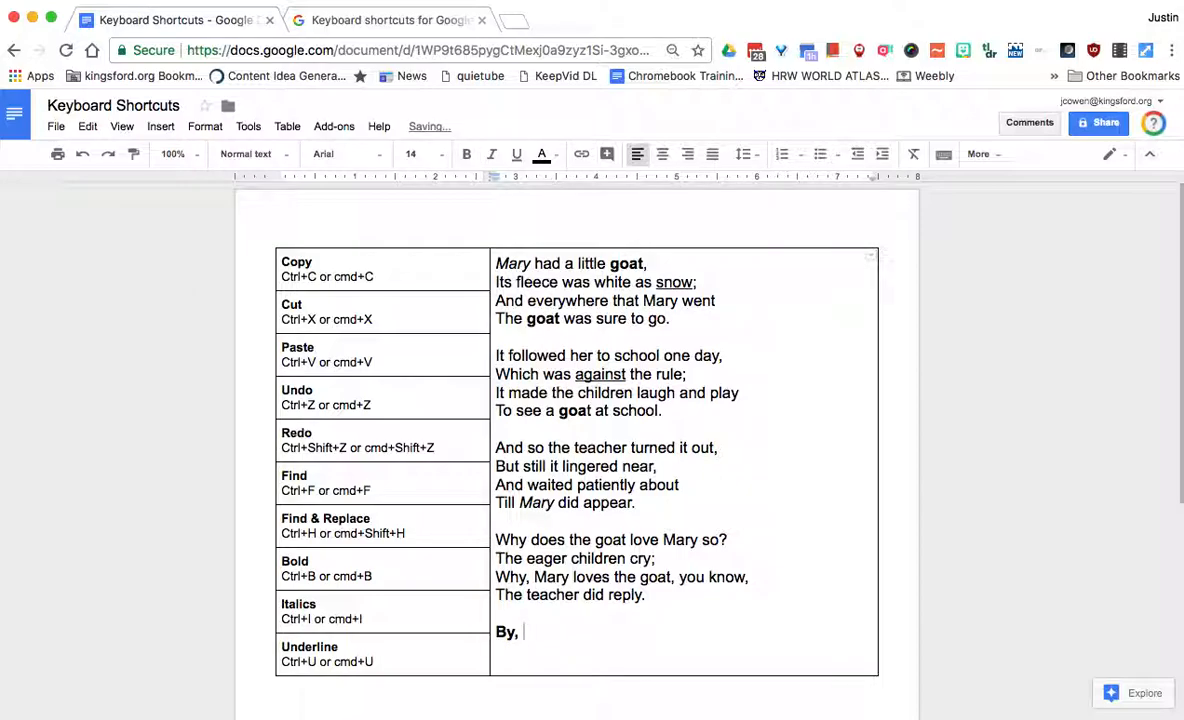
{"action": "key", "text": "super+i"}
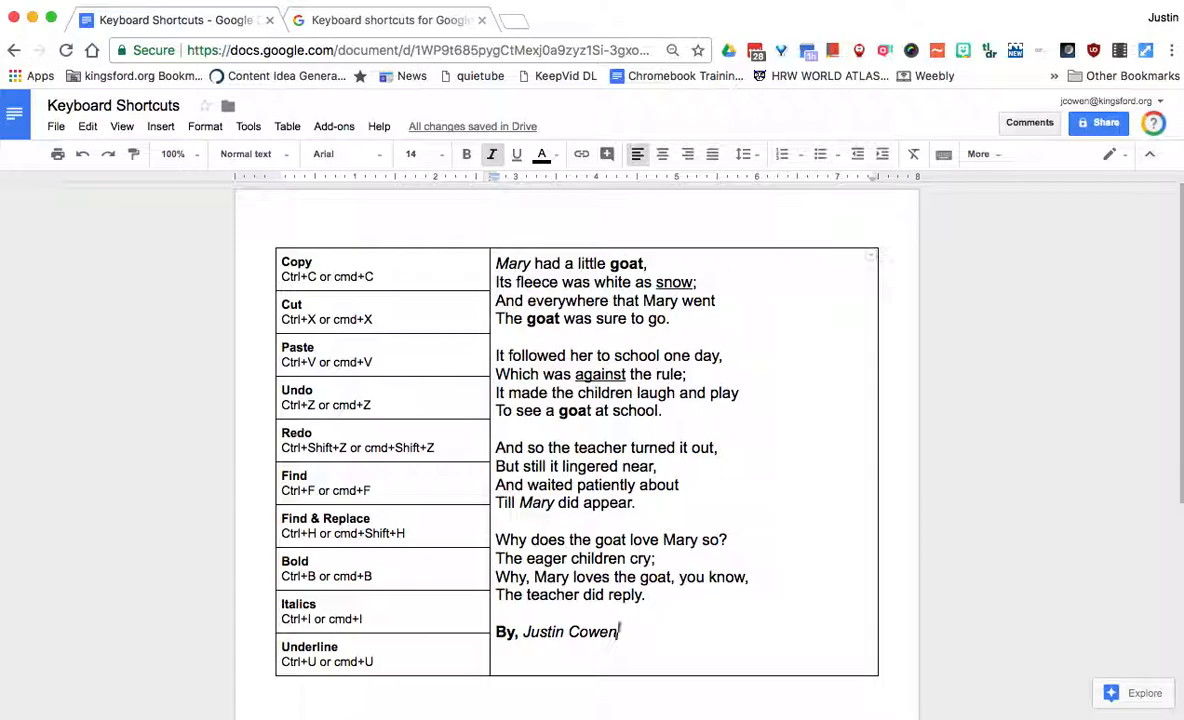
{"action": "key", "text": "super+i"}
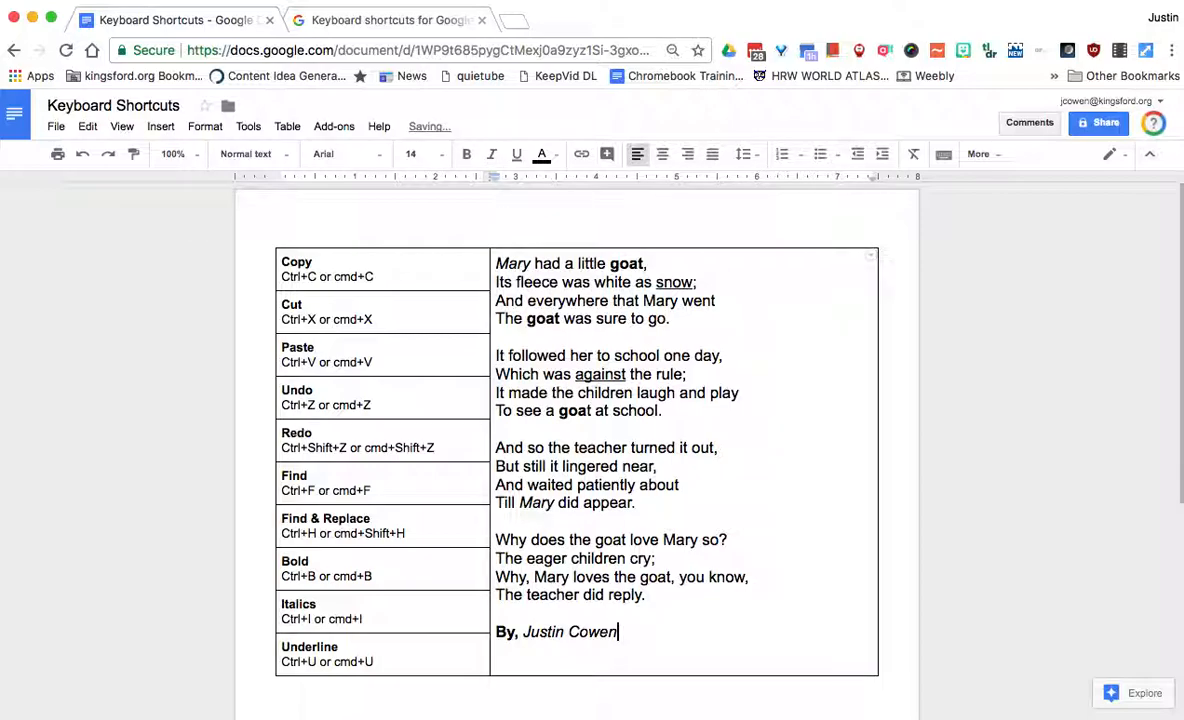